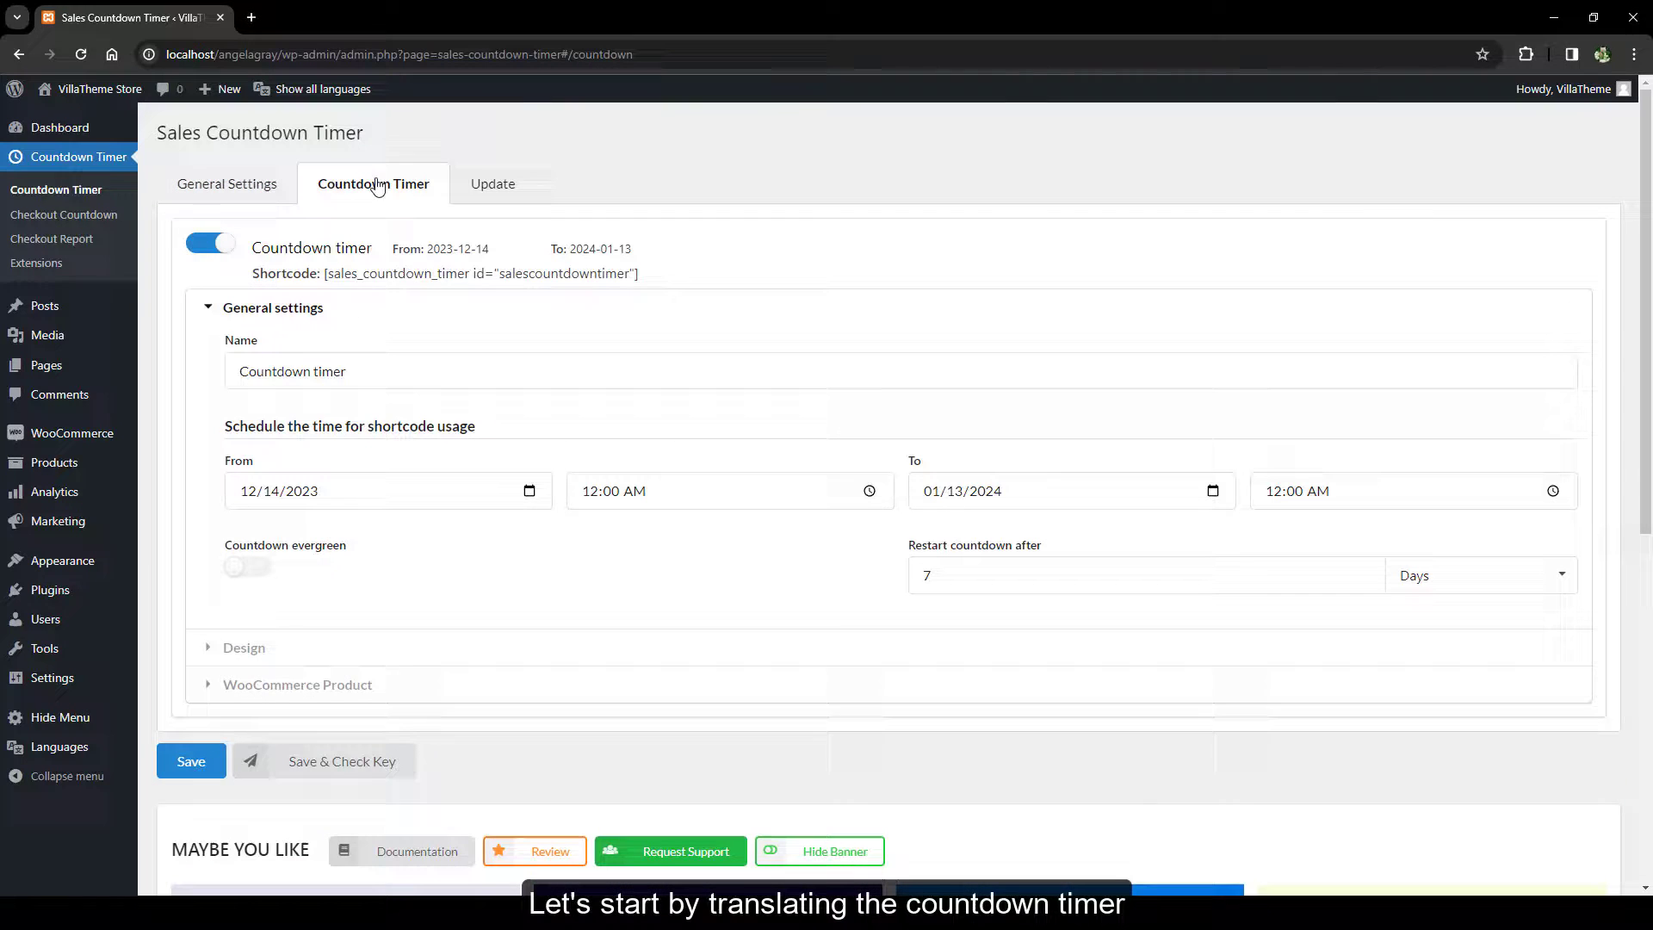
- Expand the timer's Design settings and set the datetime format style to Custom, ready for English labels
left_click(675, 303)
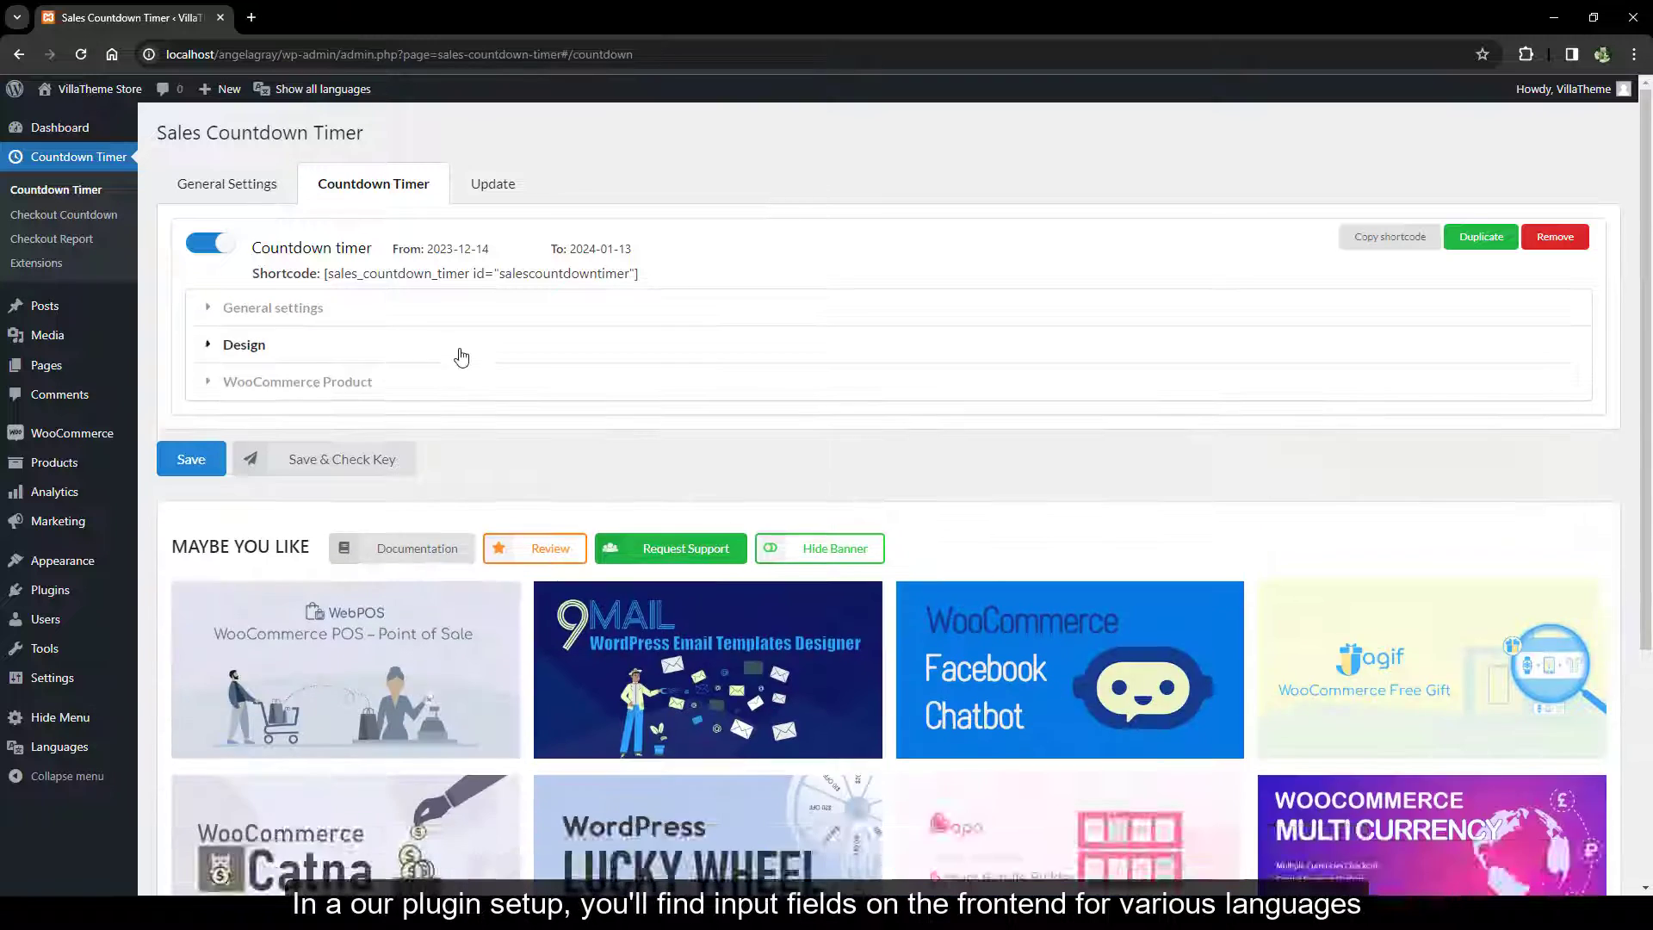
left_click(535, 349)
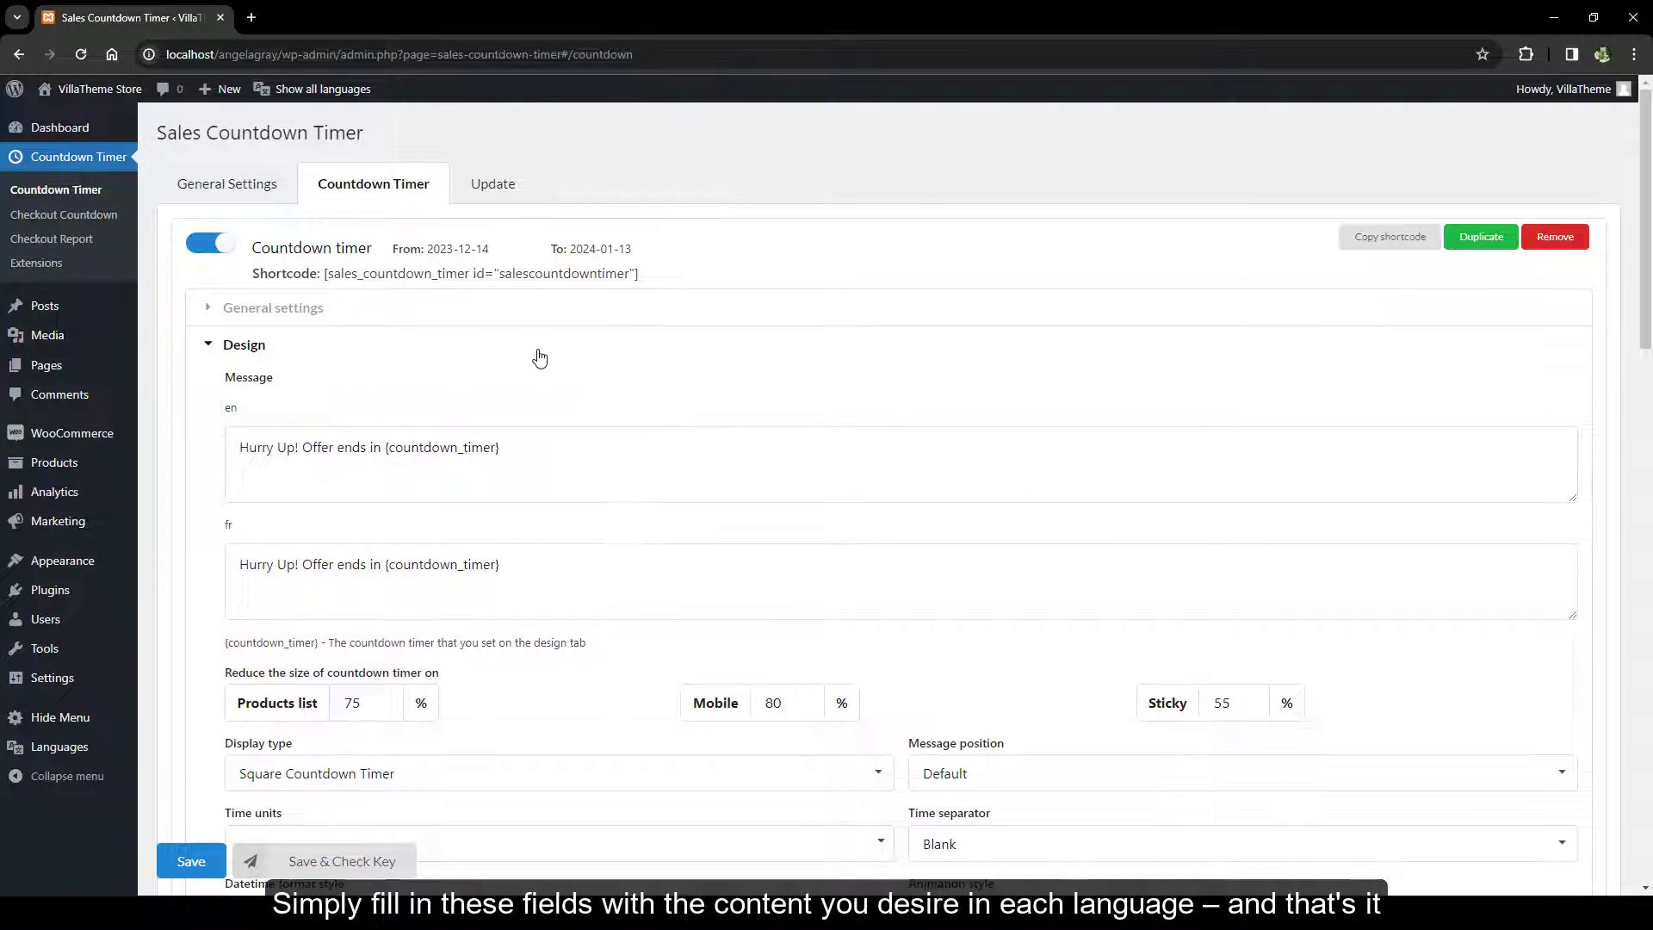
scroll(540, 358, "down", 10)
scroll(539, 355, "up", 3)
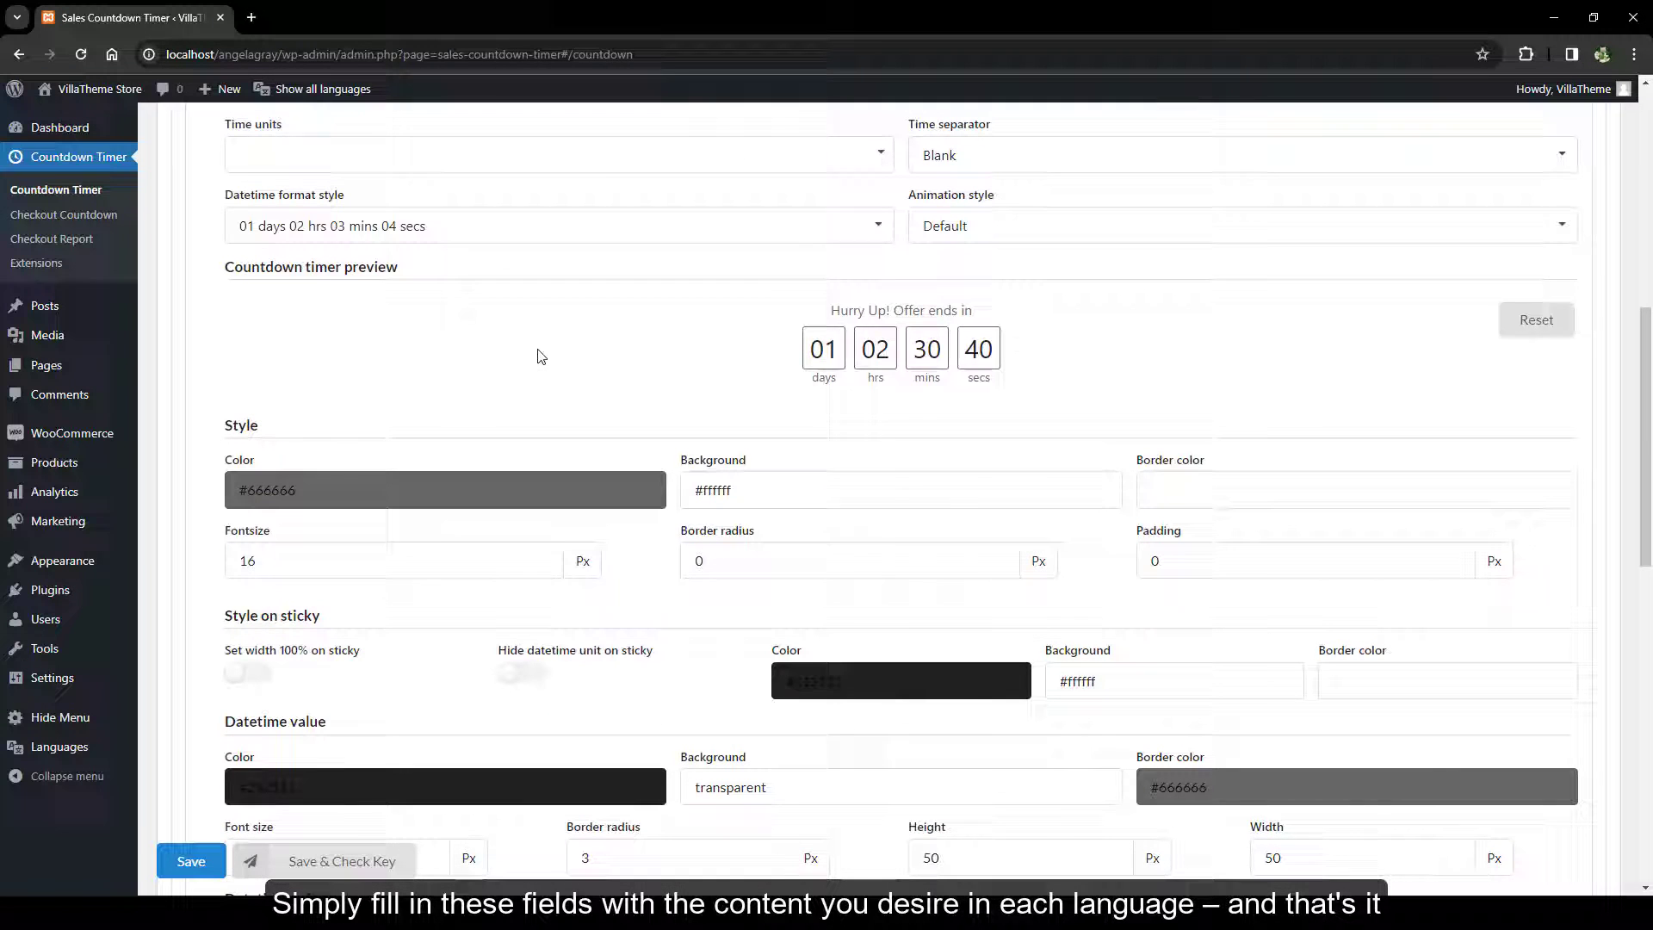
left_click(534, 222)
left_click(350, 395)
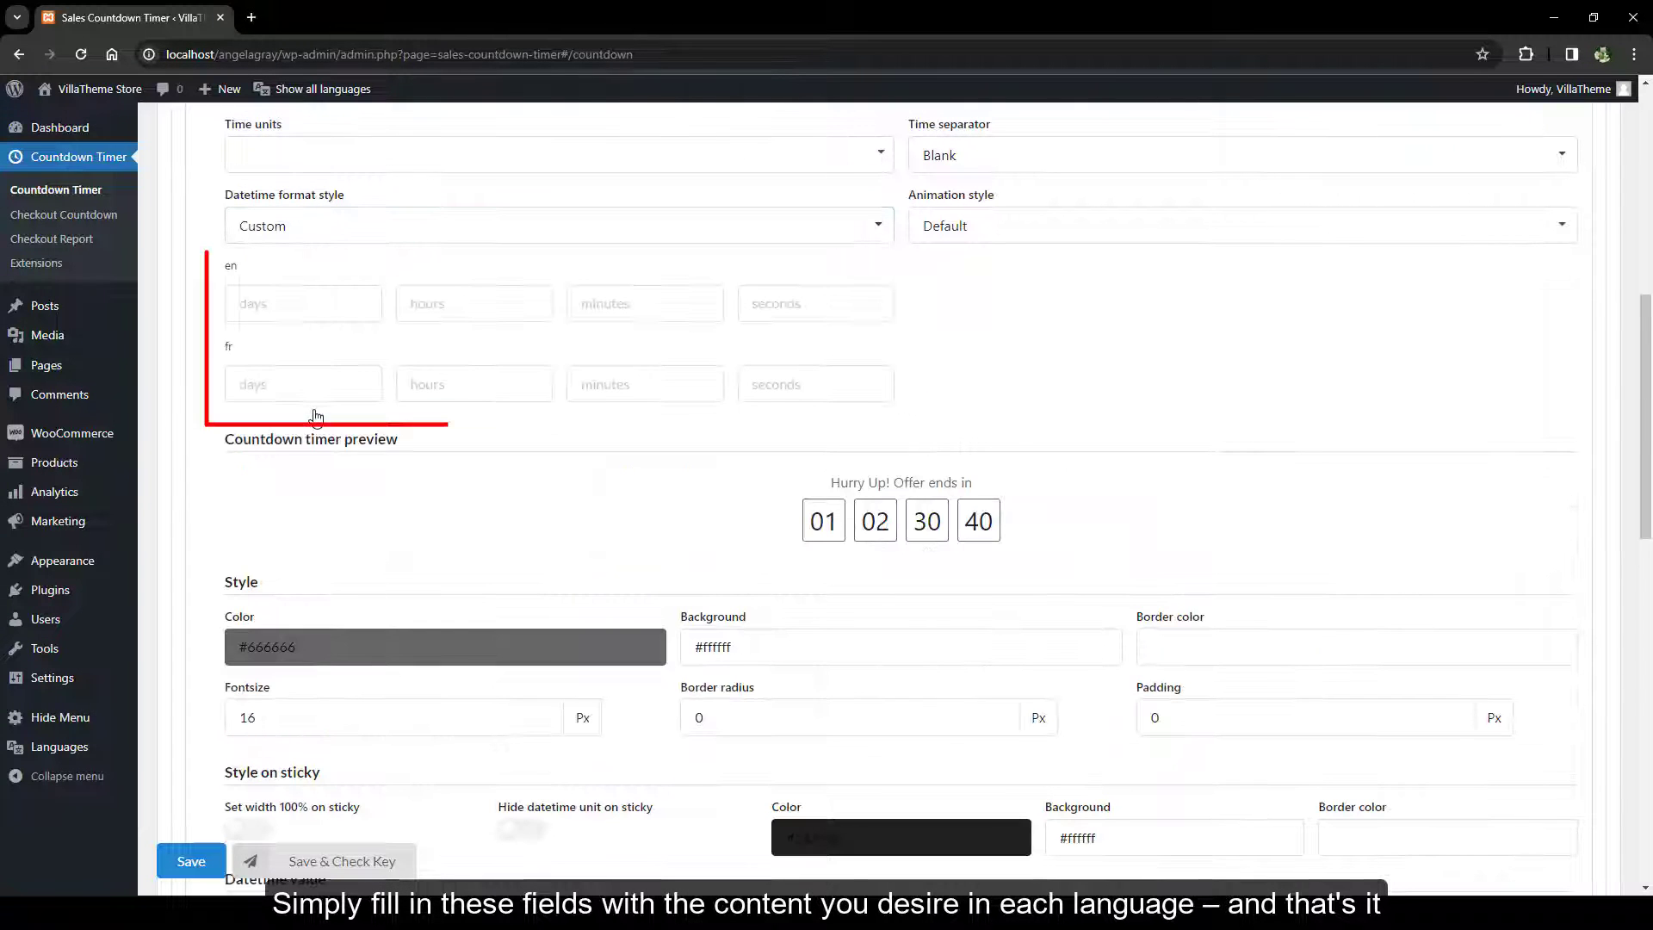
left_click(337, 310)
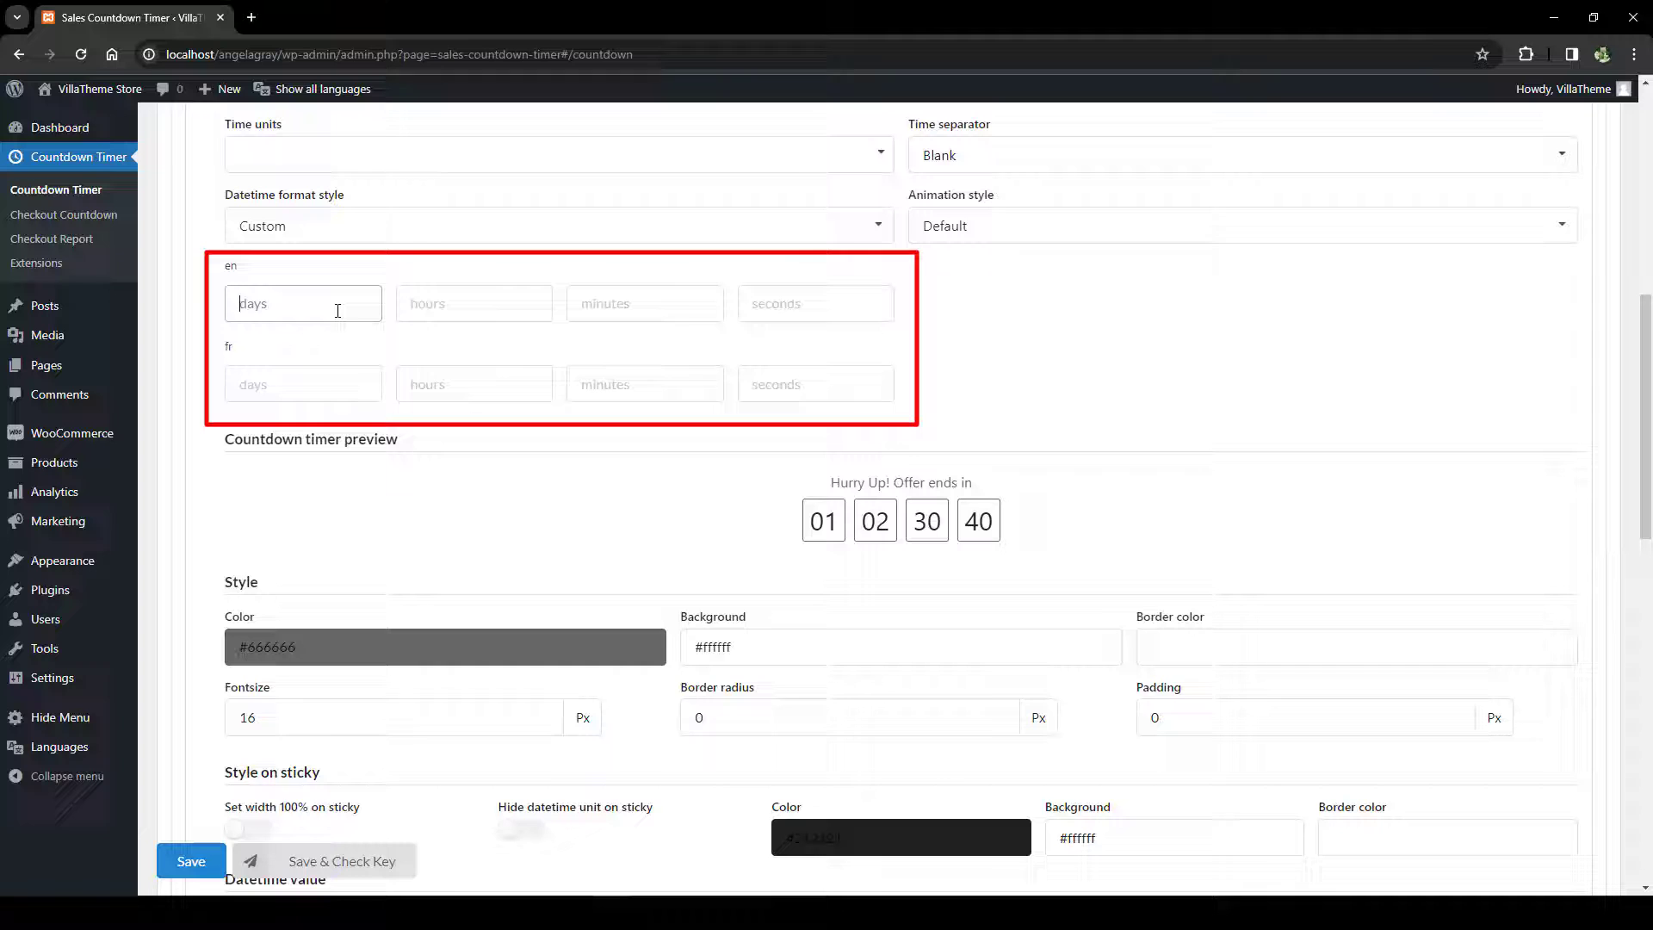
- Review the timer's WooCommerce Product progress bar and upcoming sale message settings
scroll(439, 355, "up", 5)
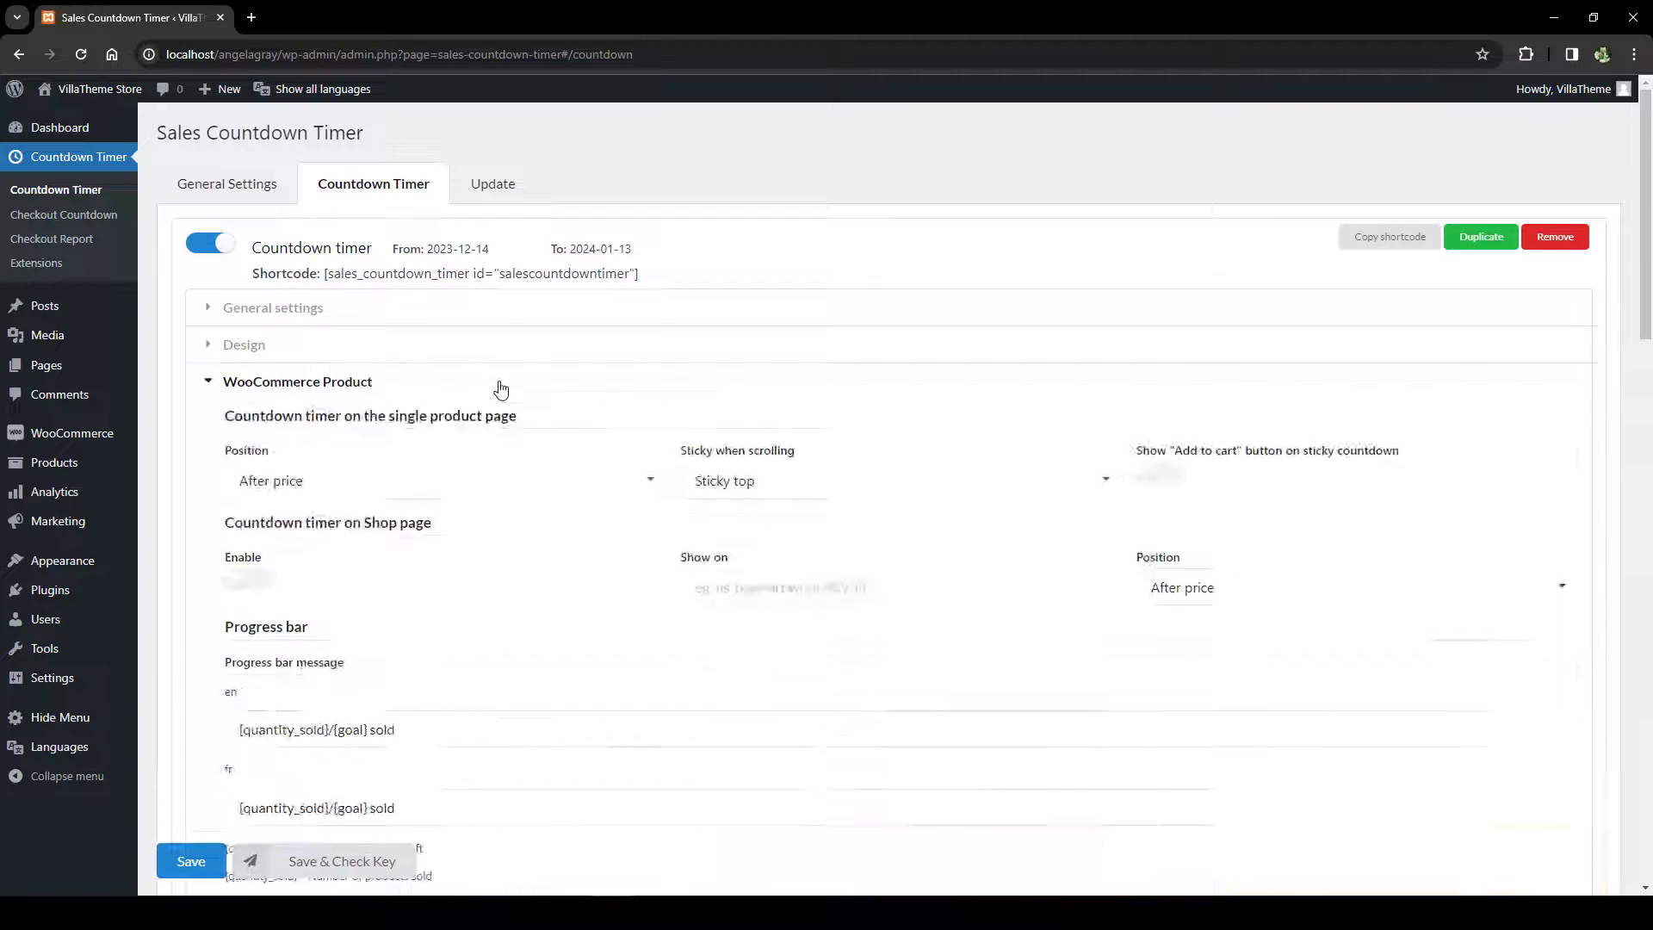
scroll(520, 388, "down", 10)
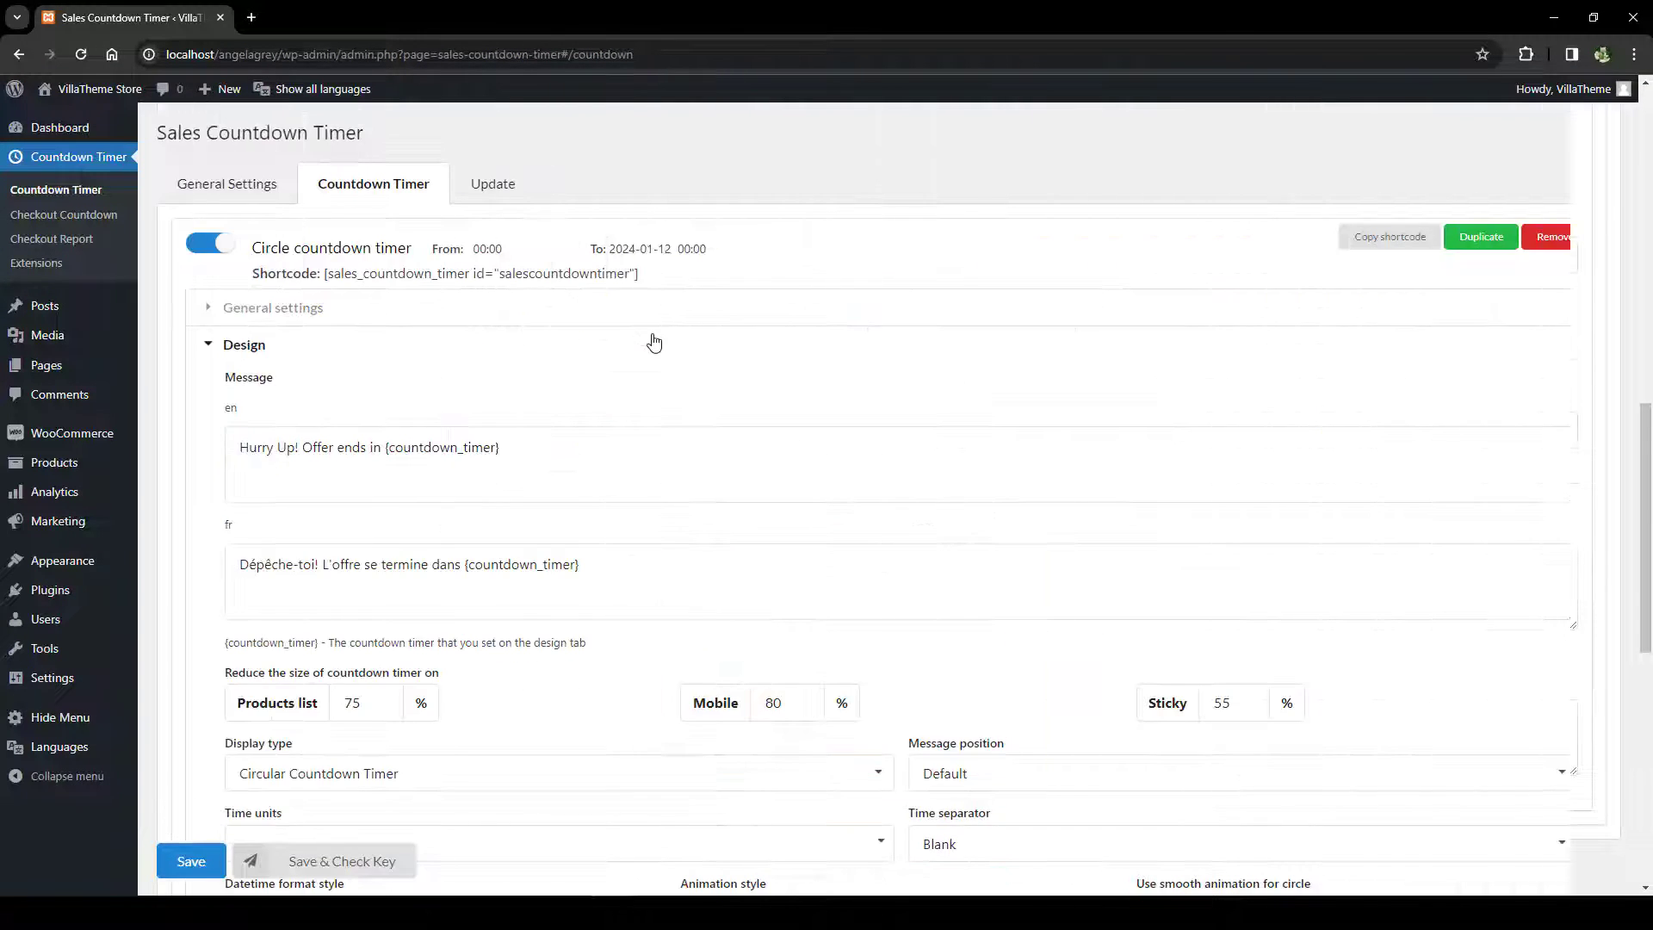
scroll(656, 332, "down", 7)
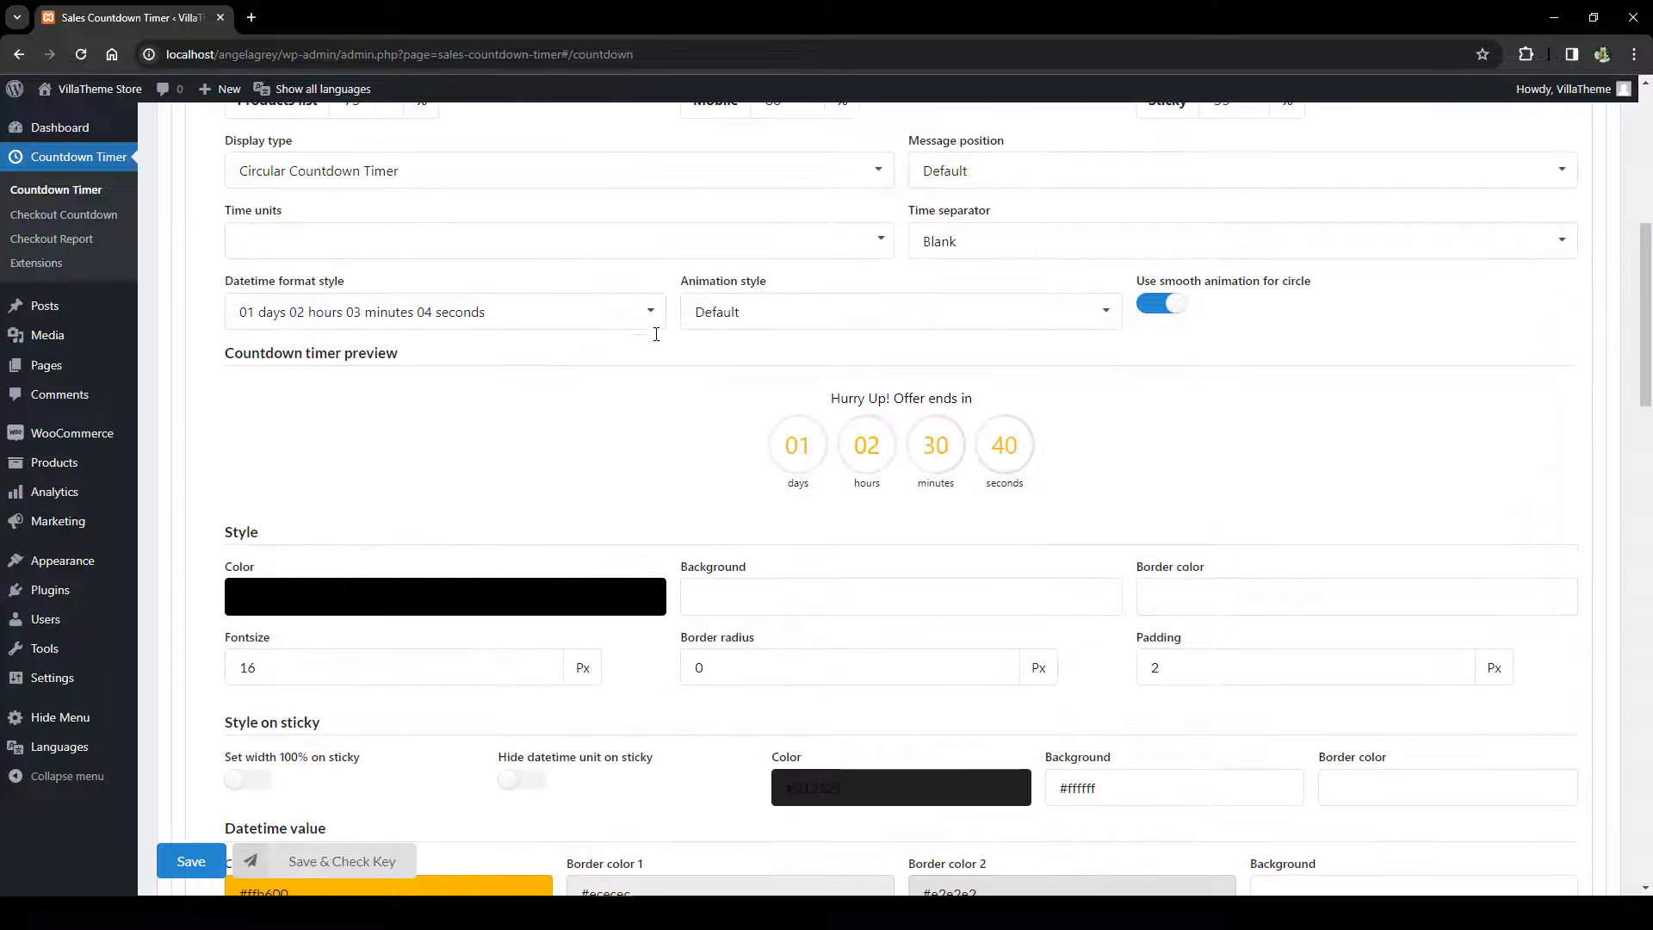
scroll(657, 341, "down", 6)
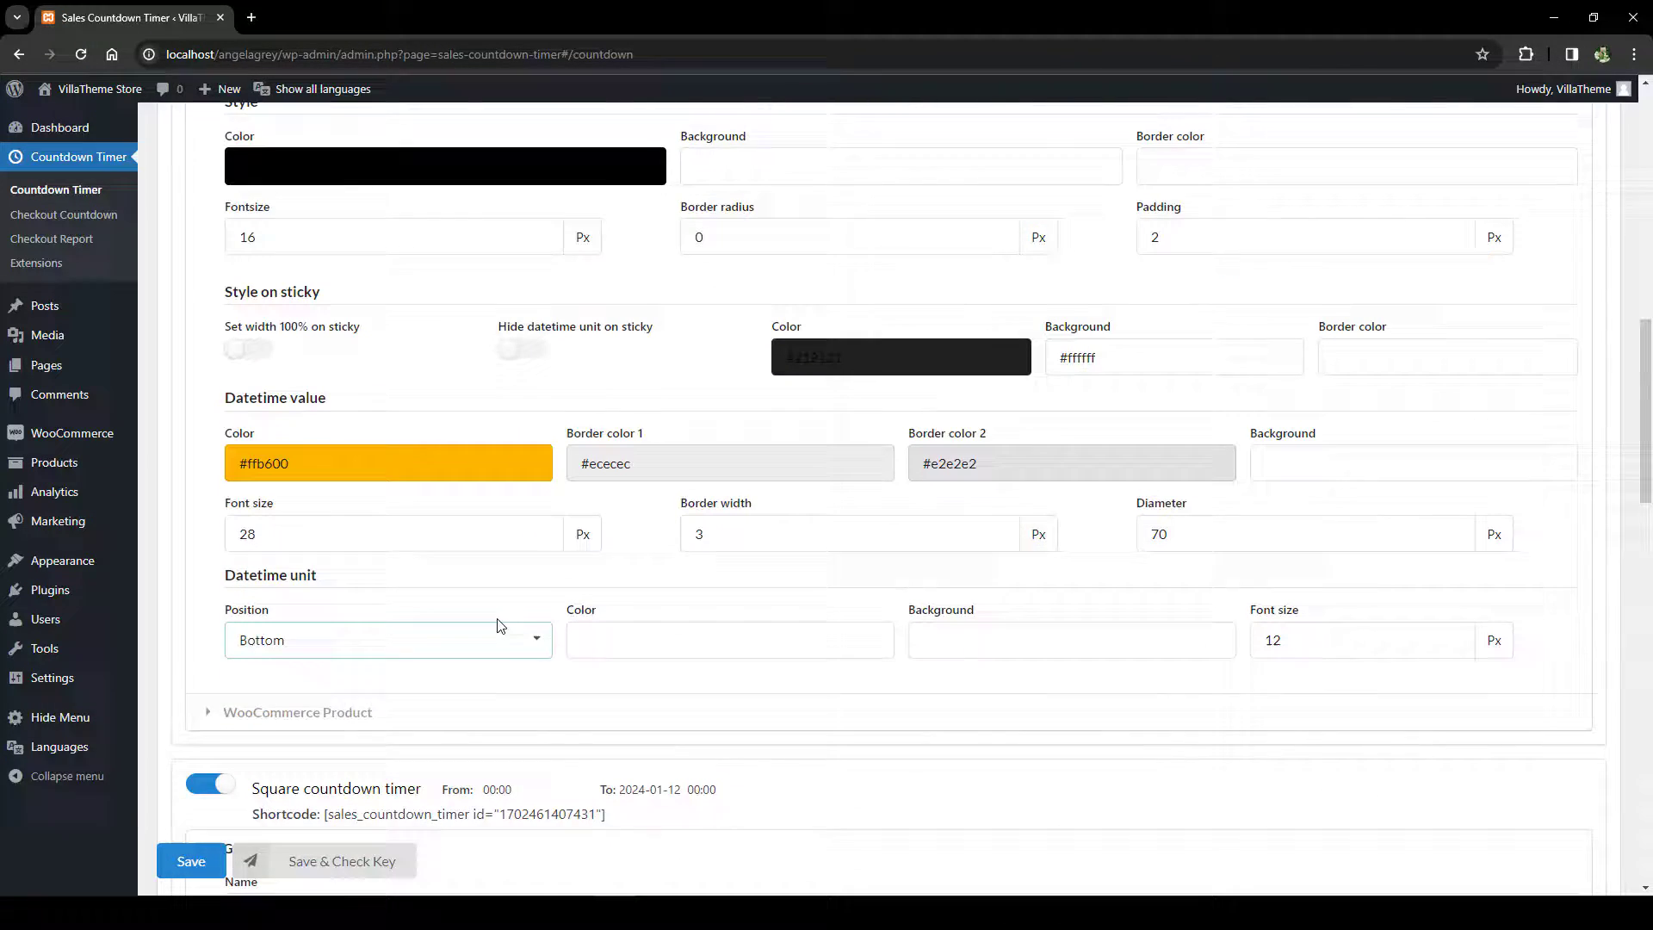
left_click(499, 626)
scroll(500, 625, "down", 11)
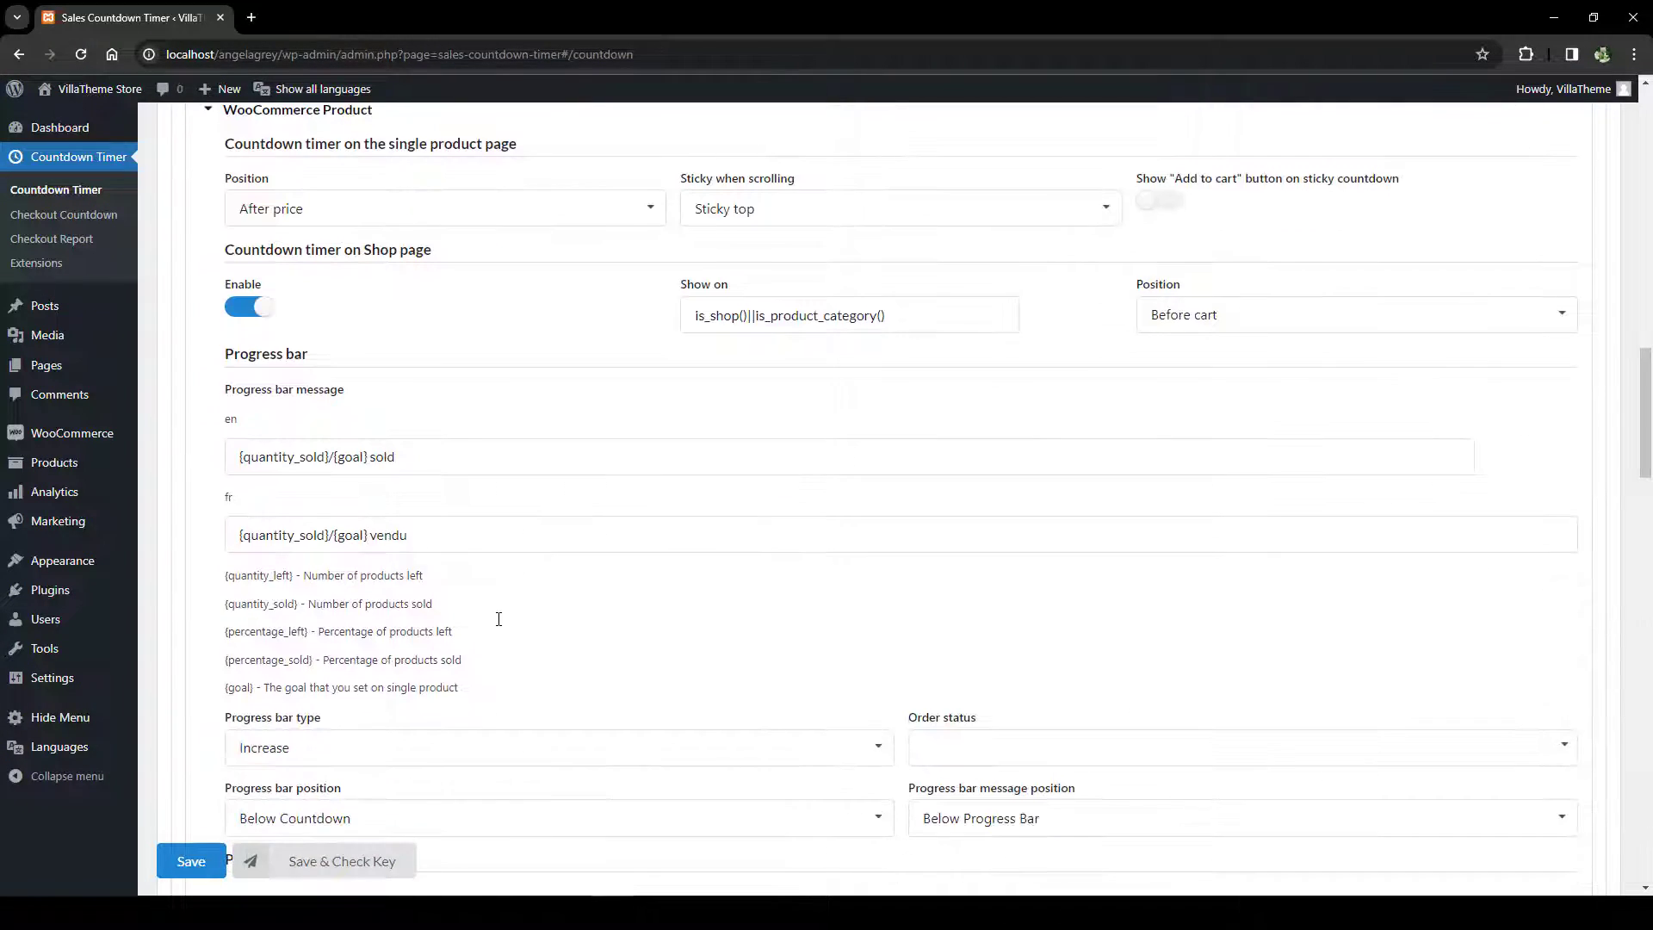
scroll(499, 626, "down", 5)
scroll(498, 628, "up", 20)
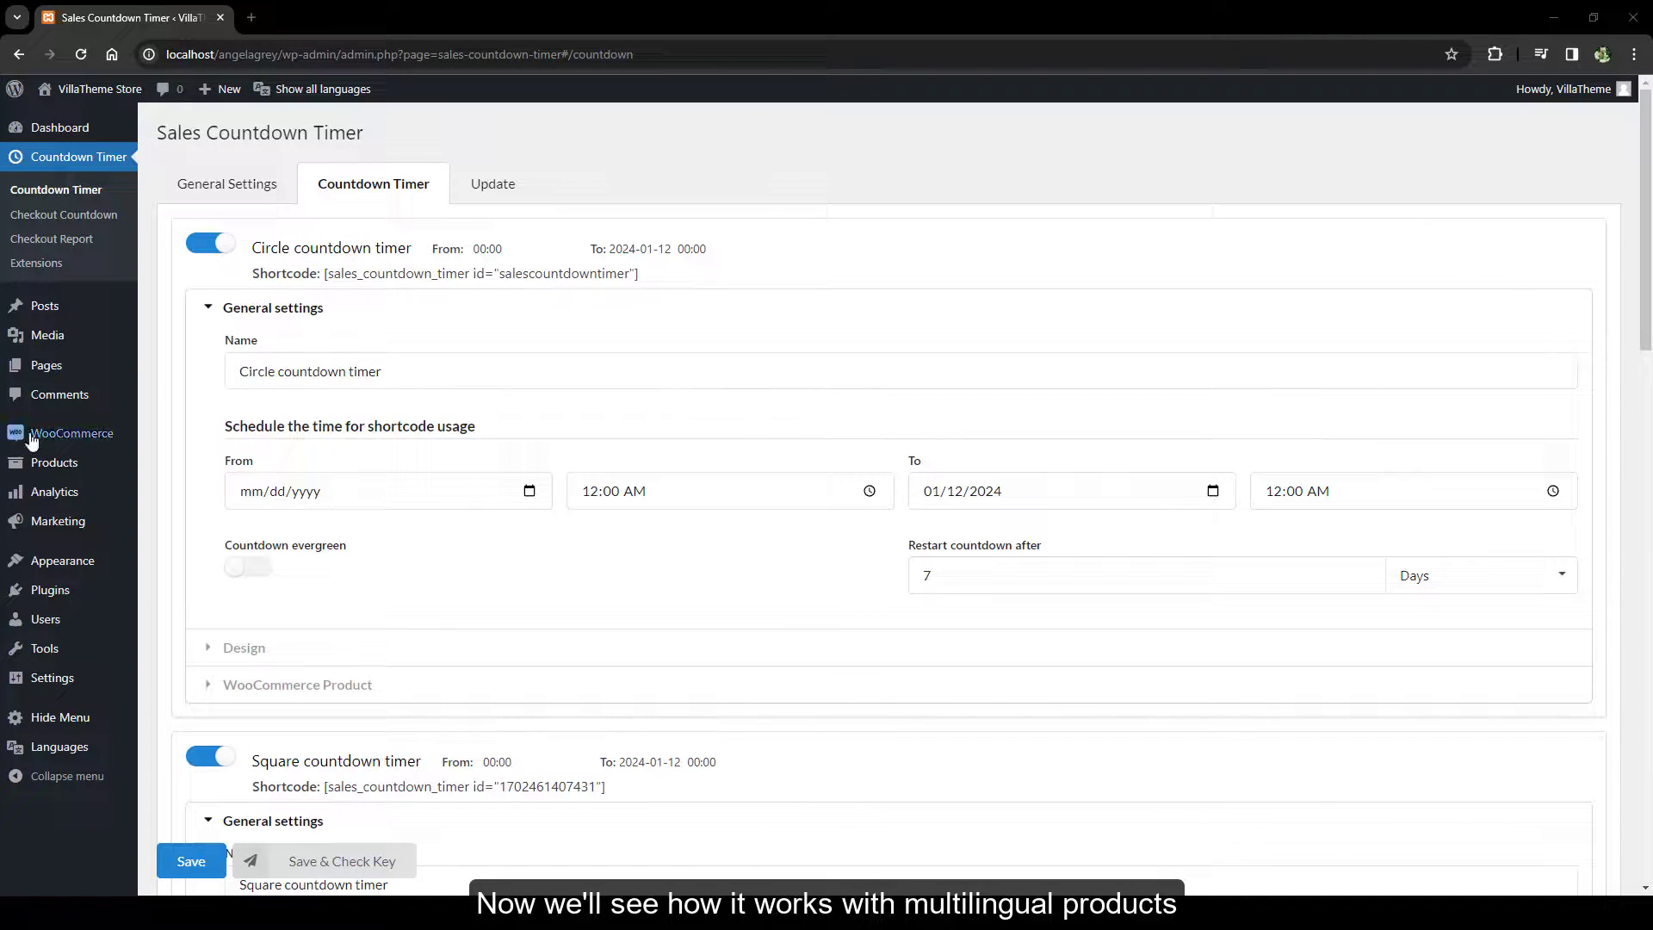
- Schedule the French beanie's sale for 7–21 December 2023 and update the product
left_click(33, 465)
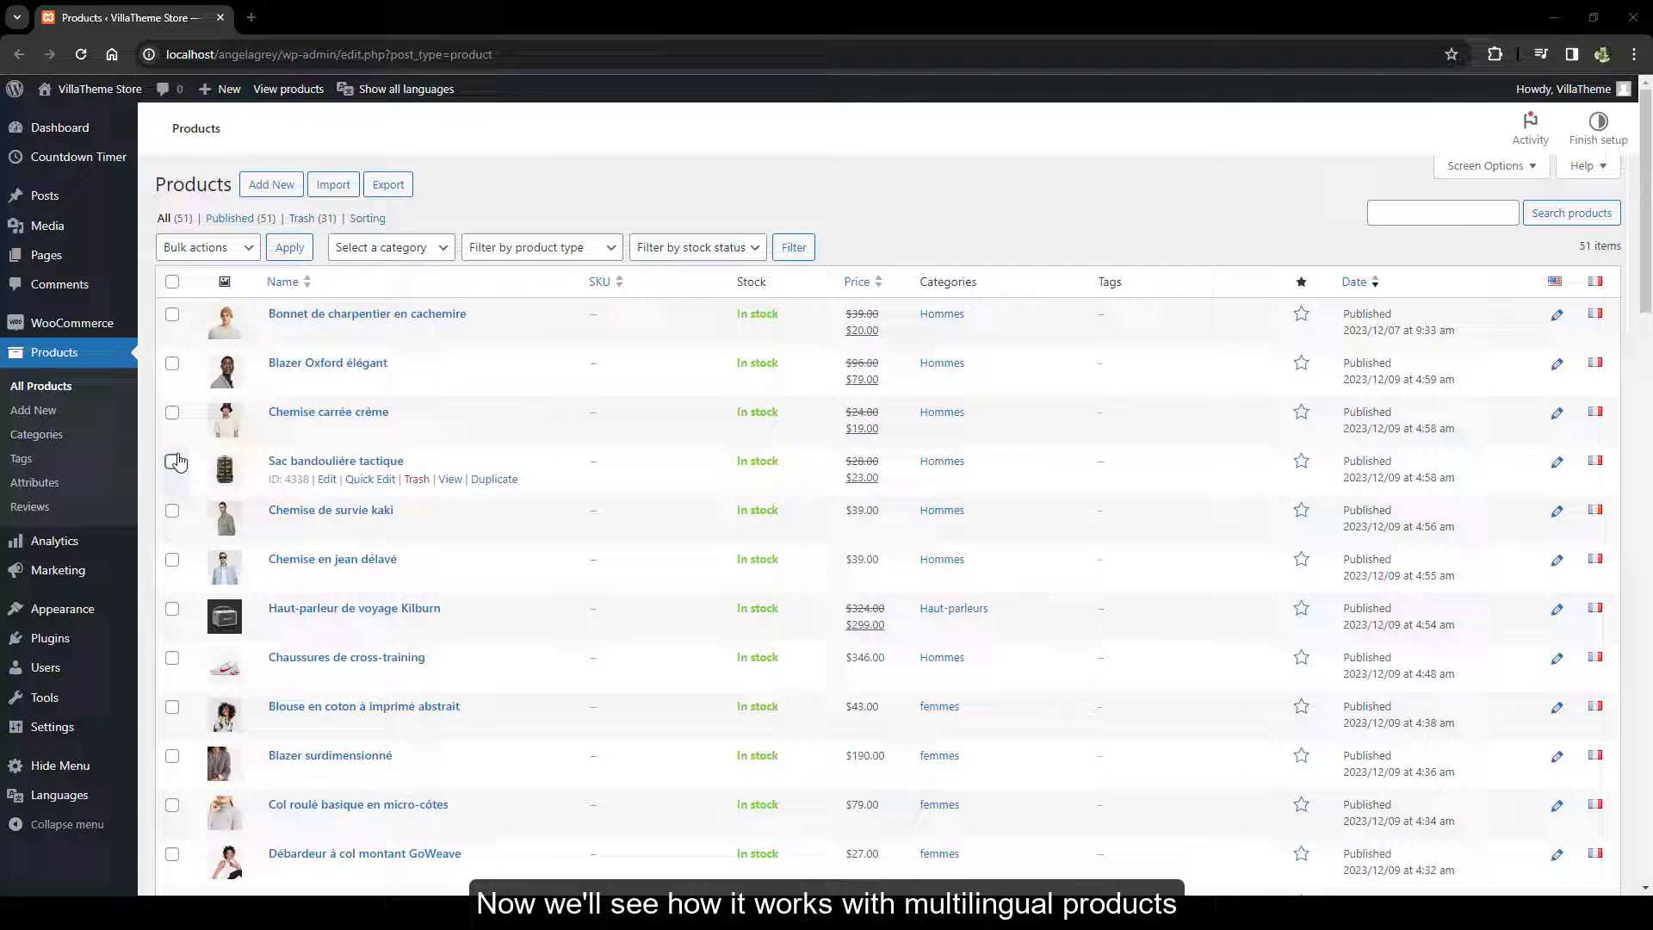
left_click(405, 312)
scroll(188, 490, "down", 2)
scroll(187, 491, "down", 2)
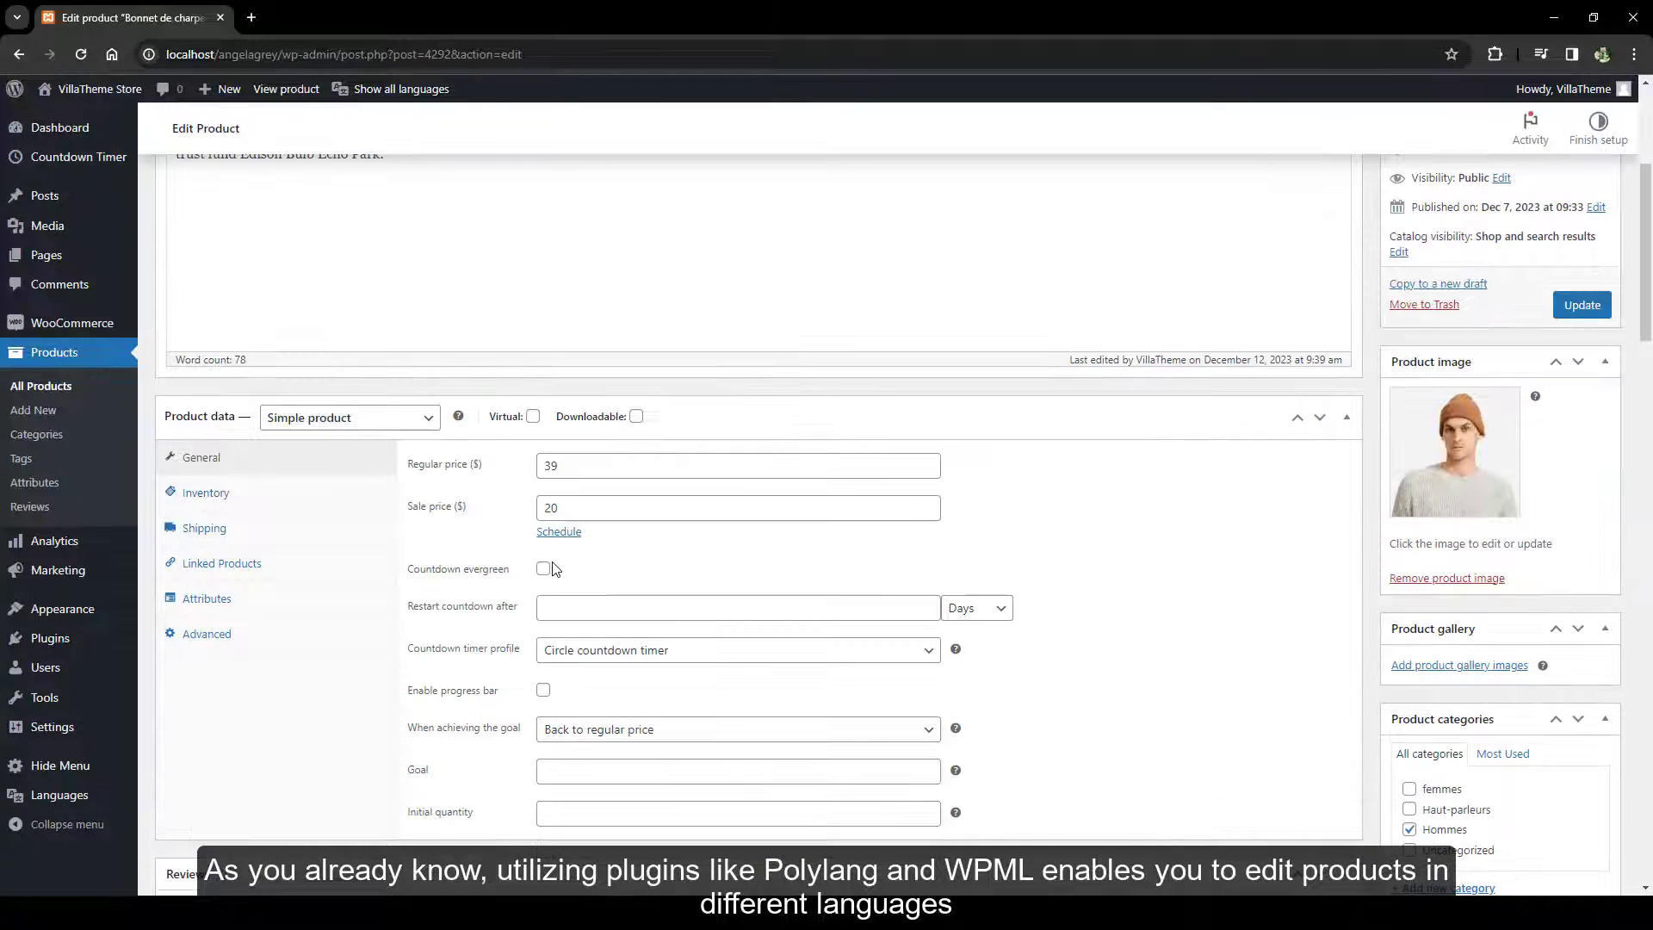
left_click(559, 531)
left_click(698, 549)
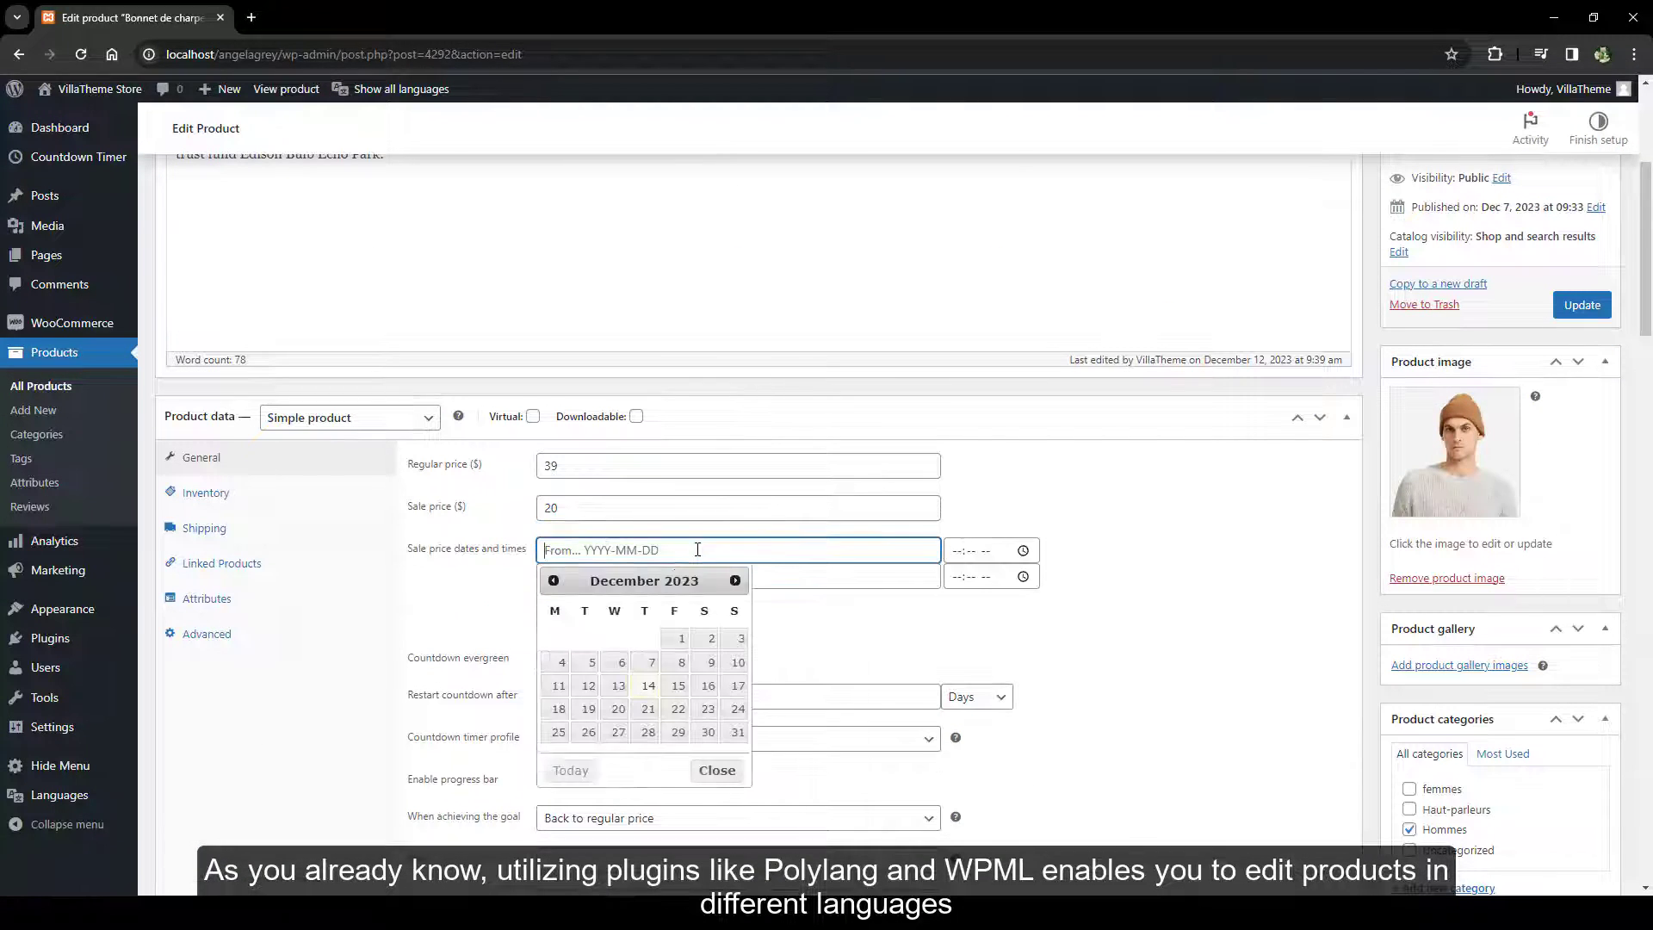
left_click(641, 662)
left_click(645, 576)
left_click(648, 734)
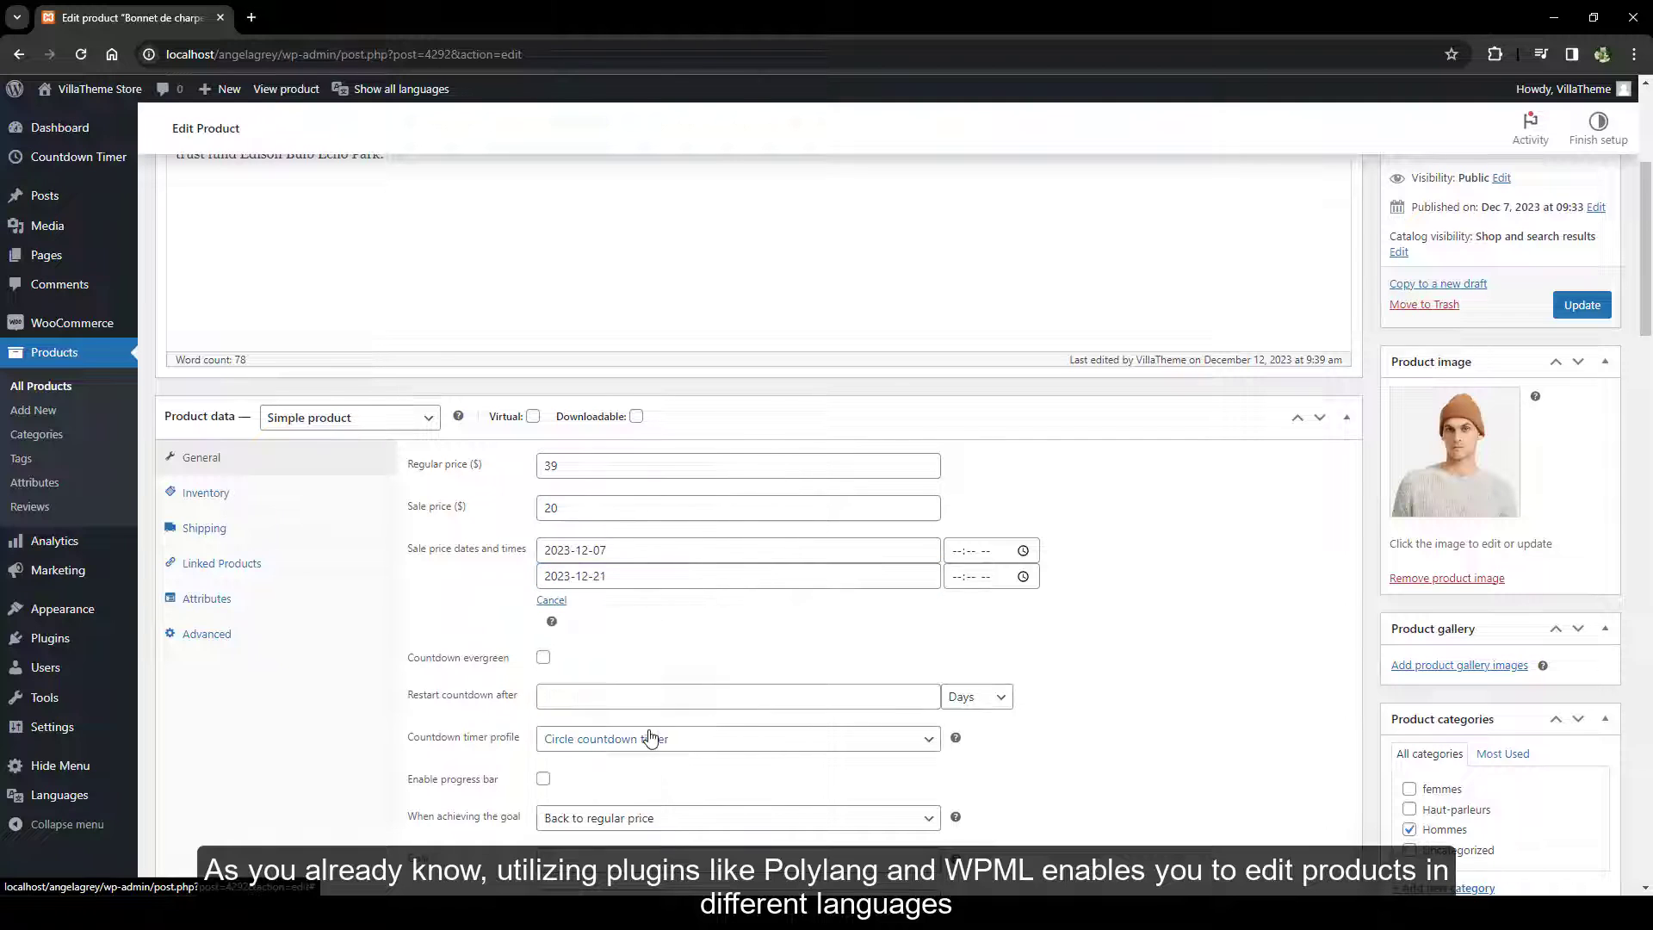
left_click(1582, 304)
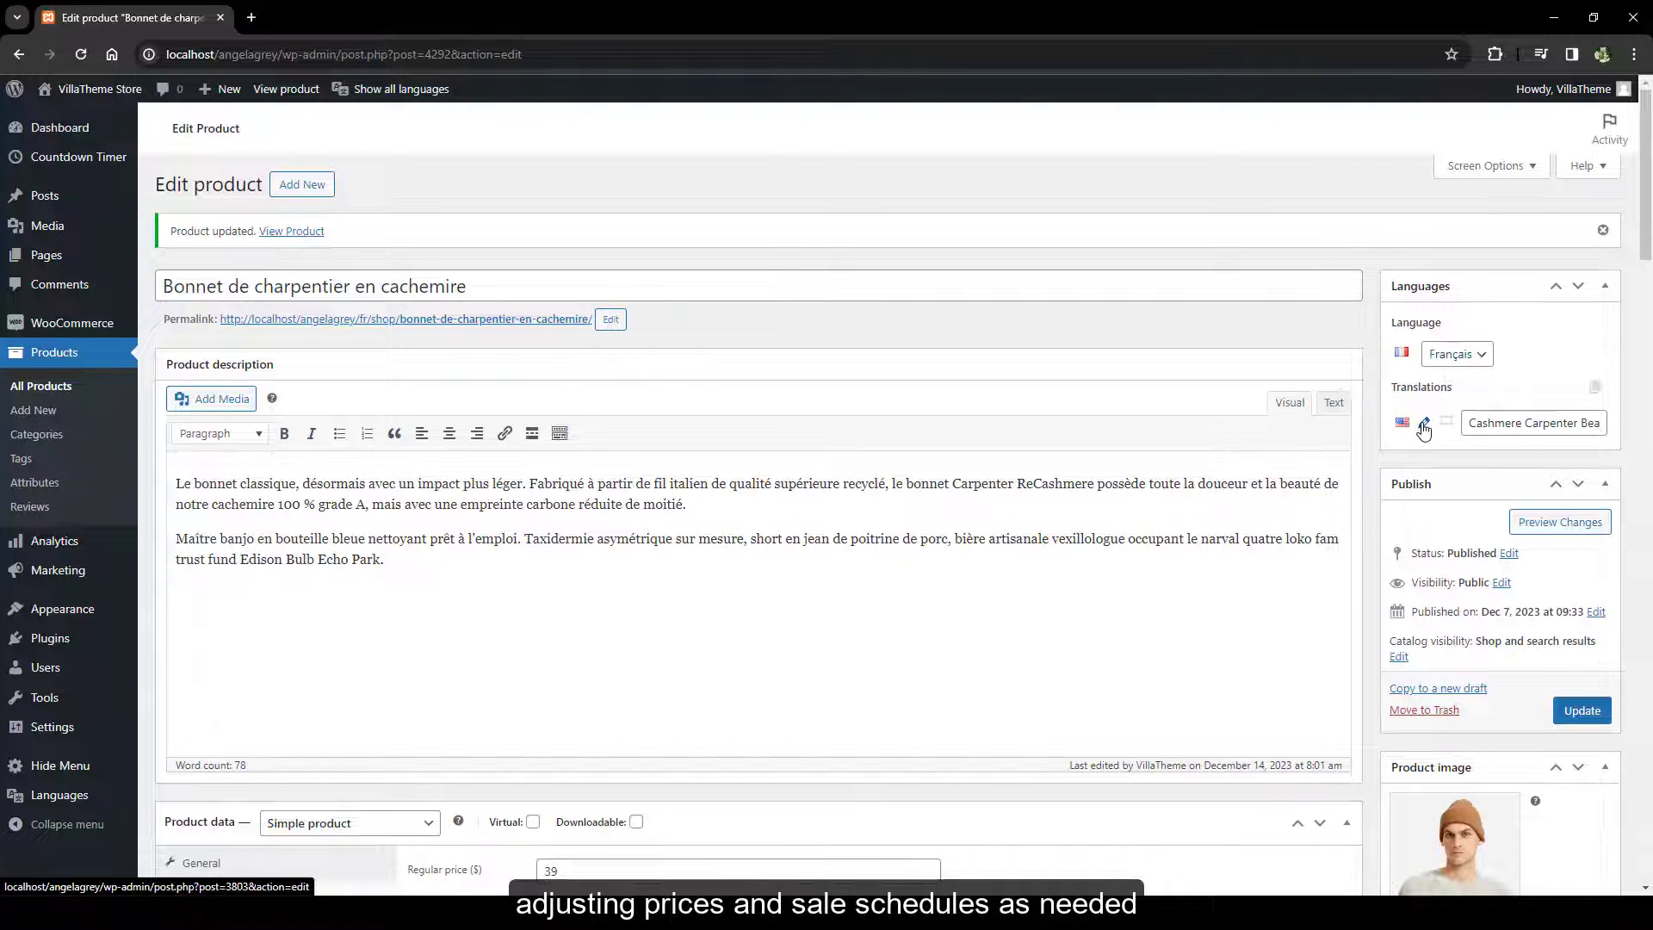
- Set the English beanie's sale price to 10 for 6–22 December 2023, update, and preview it privately
left_click(1423, 421)
scroll(809, 461, "down", 5)
left_click_drag(565, 508, 522, 510)
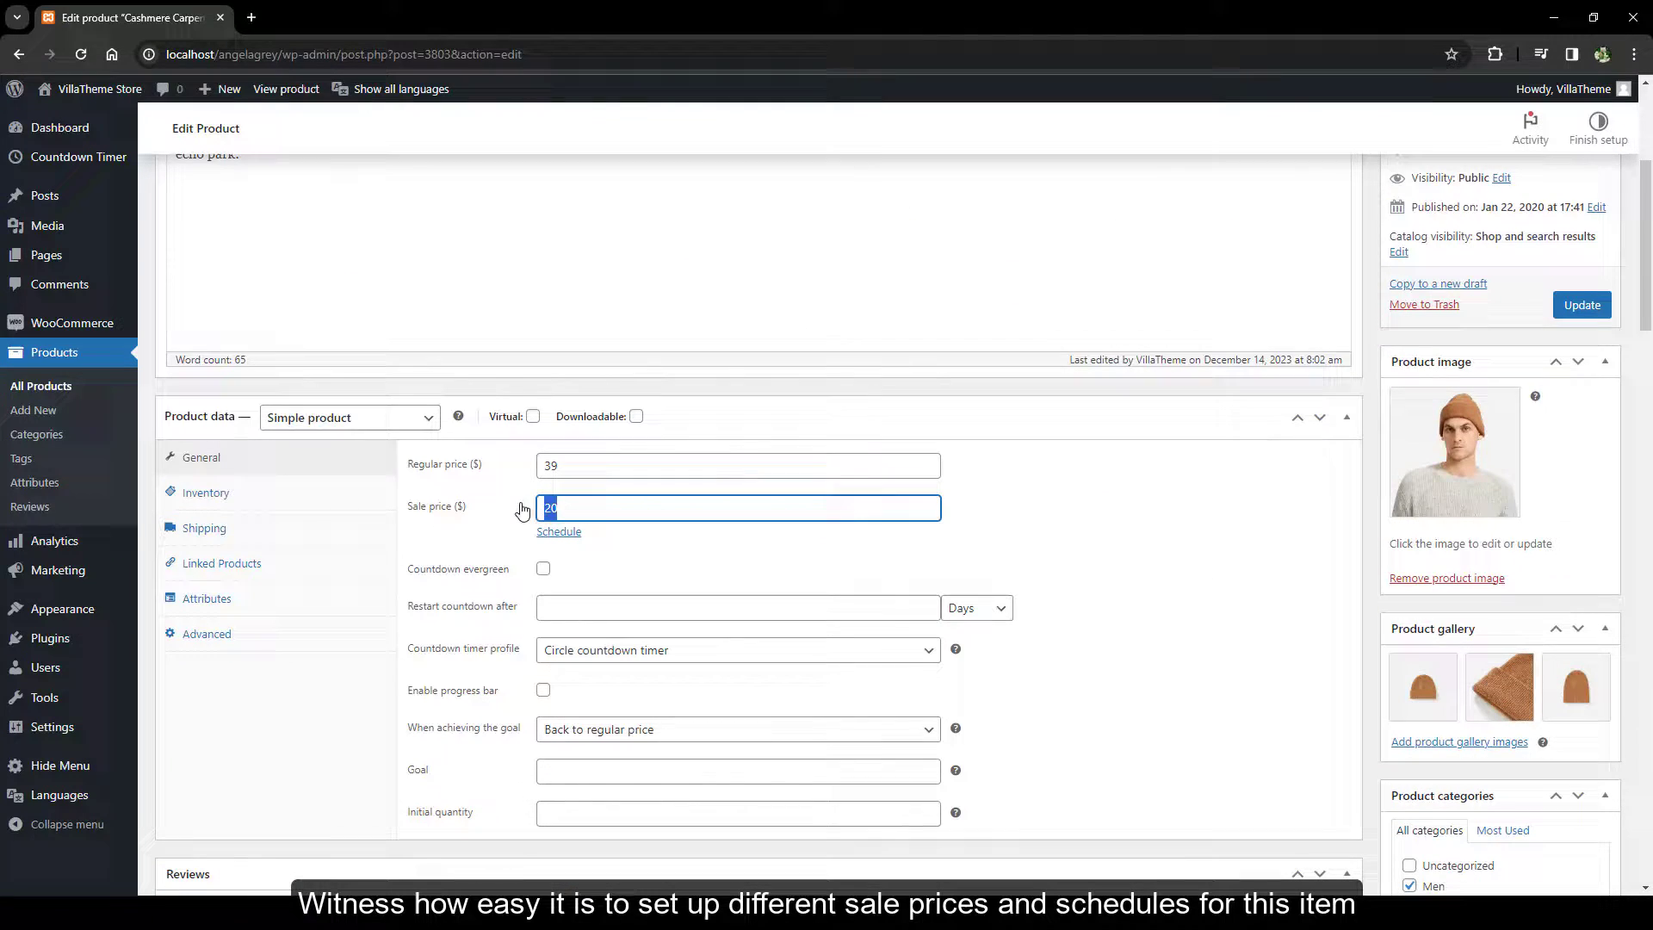
type("10")
left_click(561, 531)
left_click(555, 549)
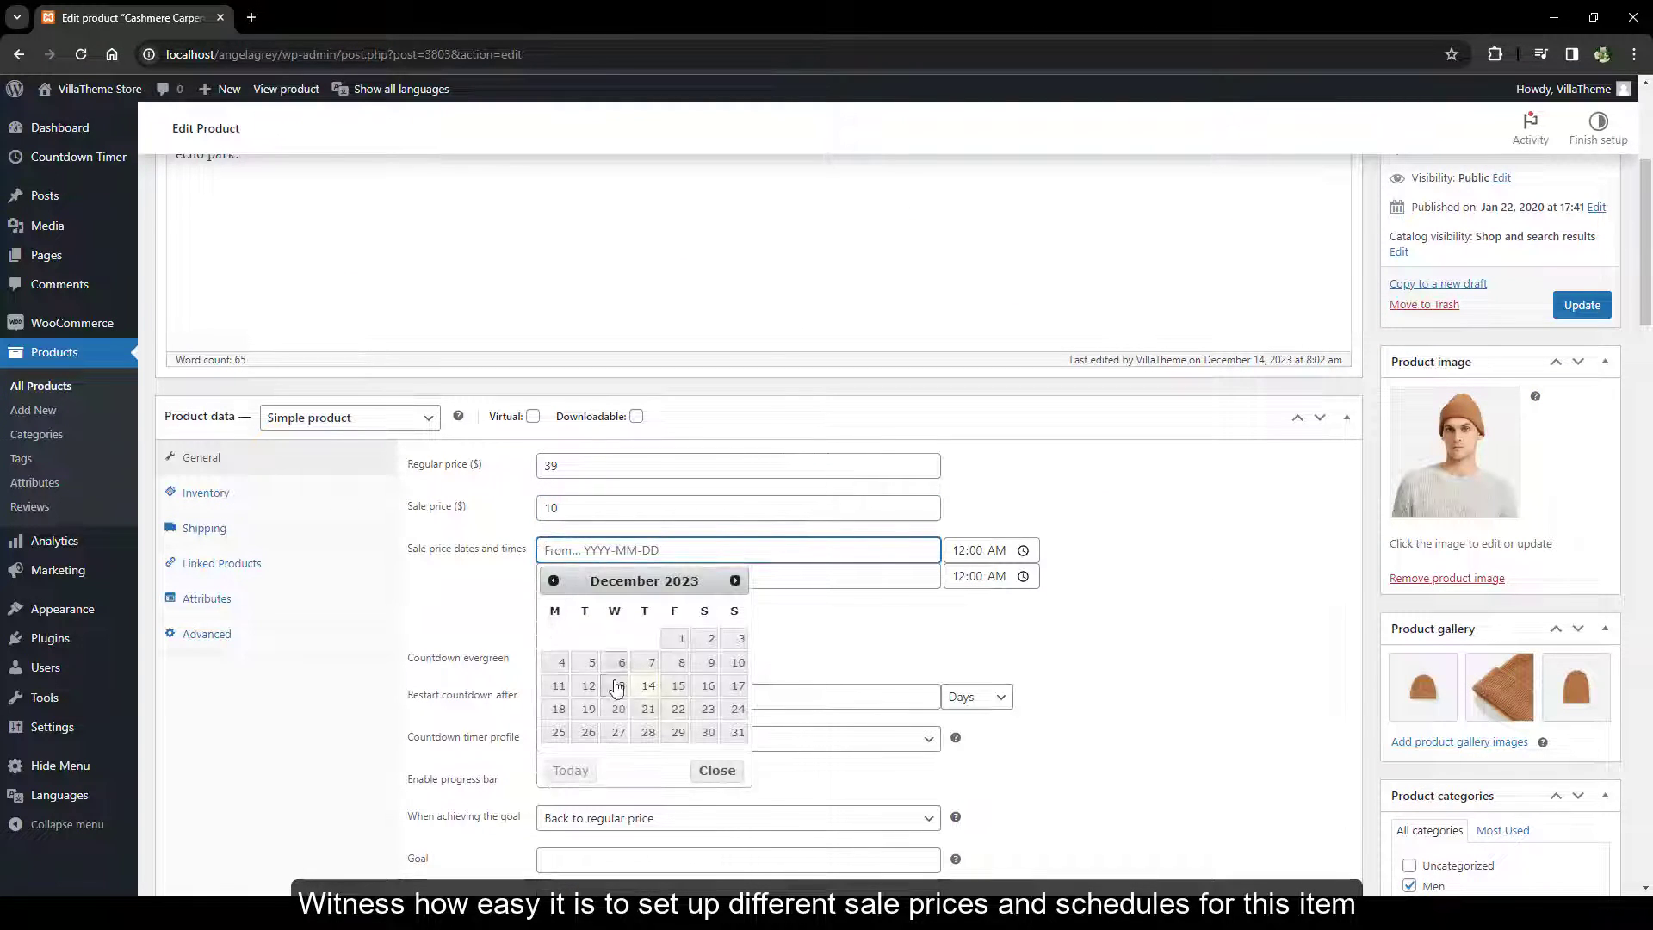
left_click(618, 685)
left_click(621, 662)
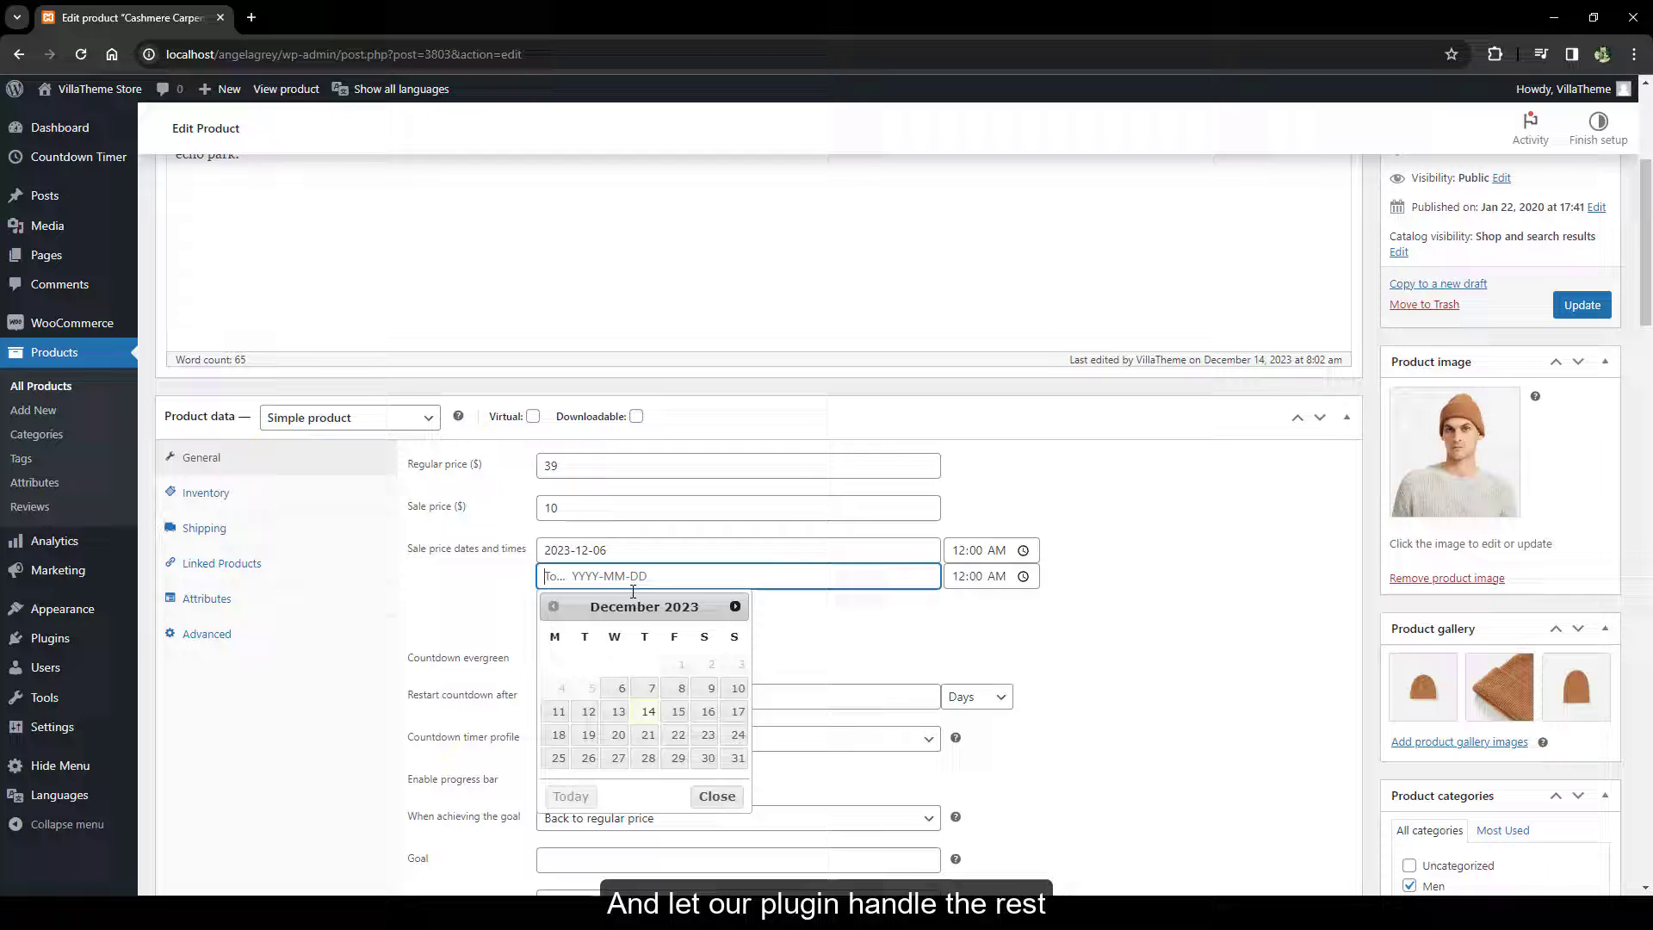
left_click(679, 734)
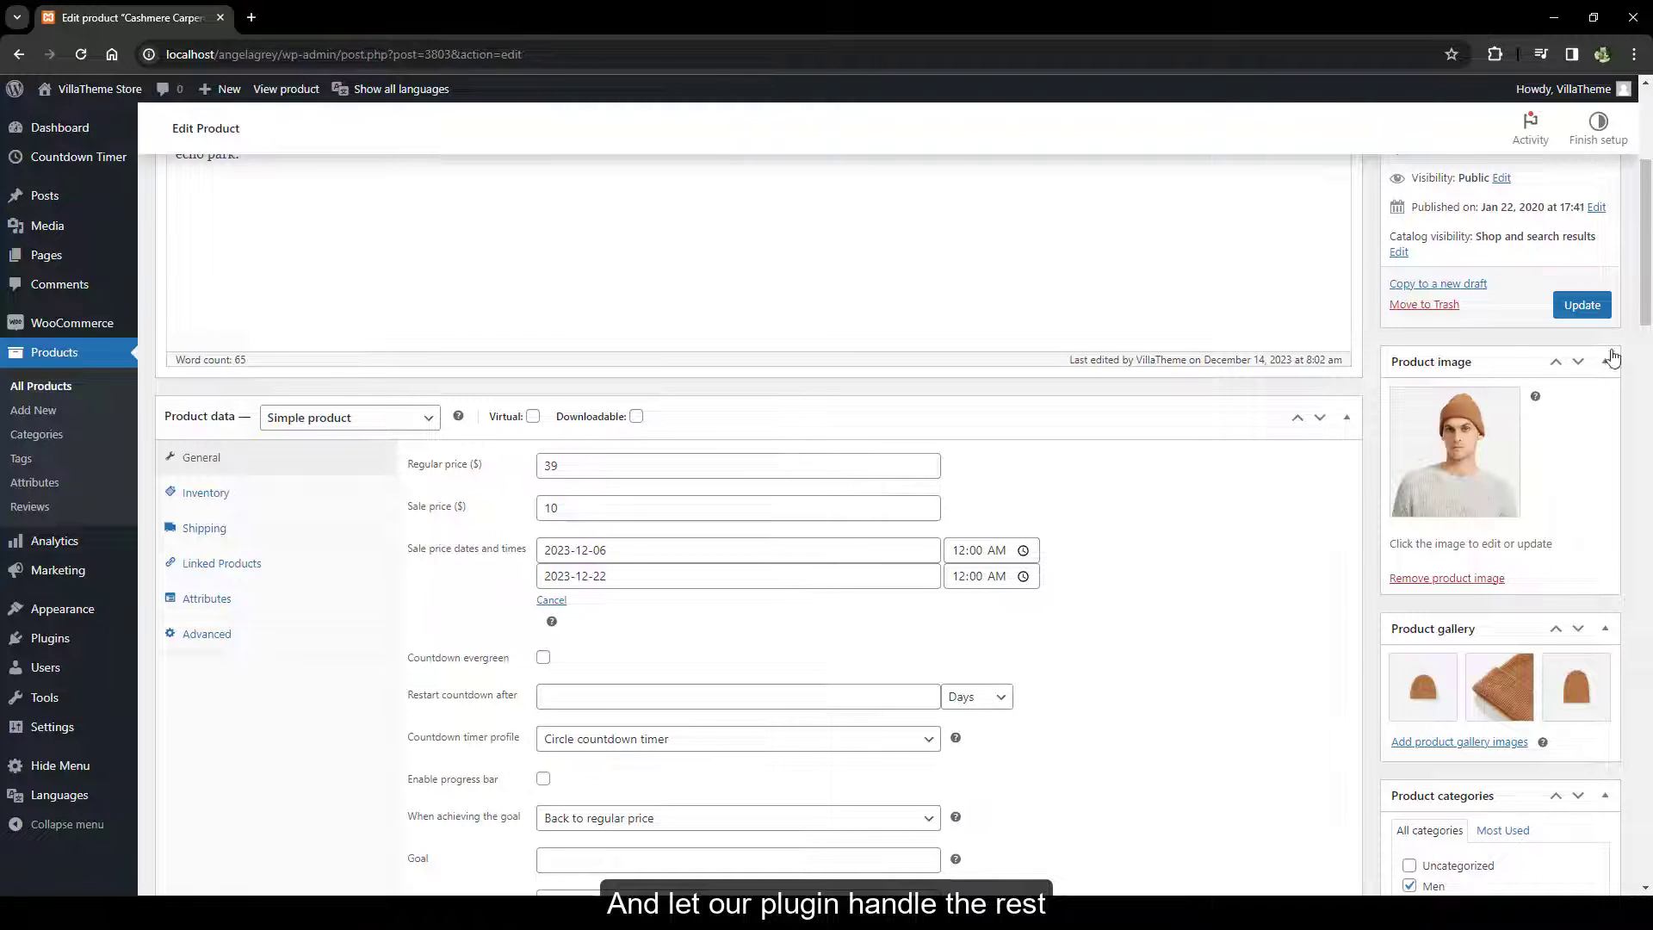
left_click(1580, 308)
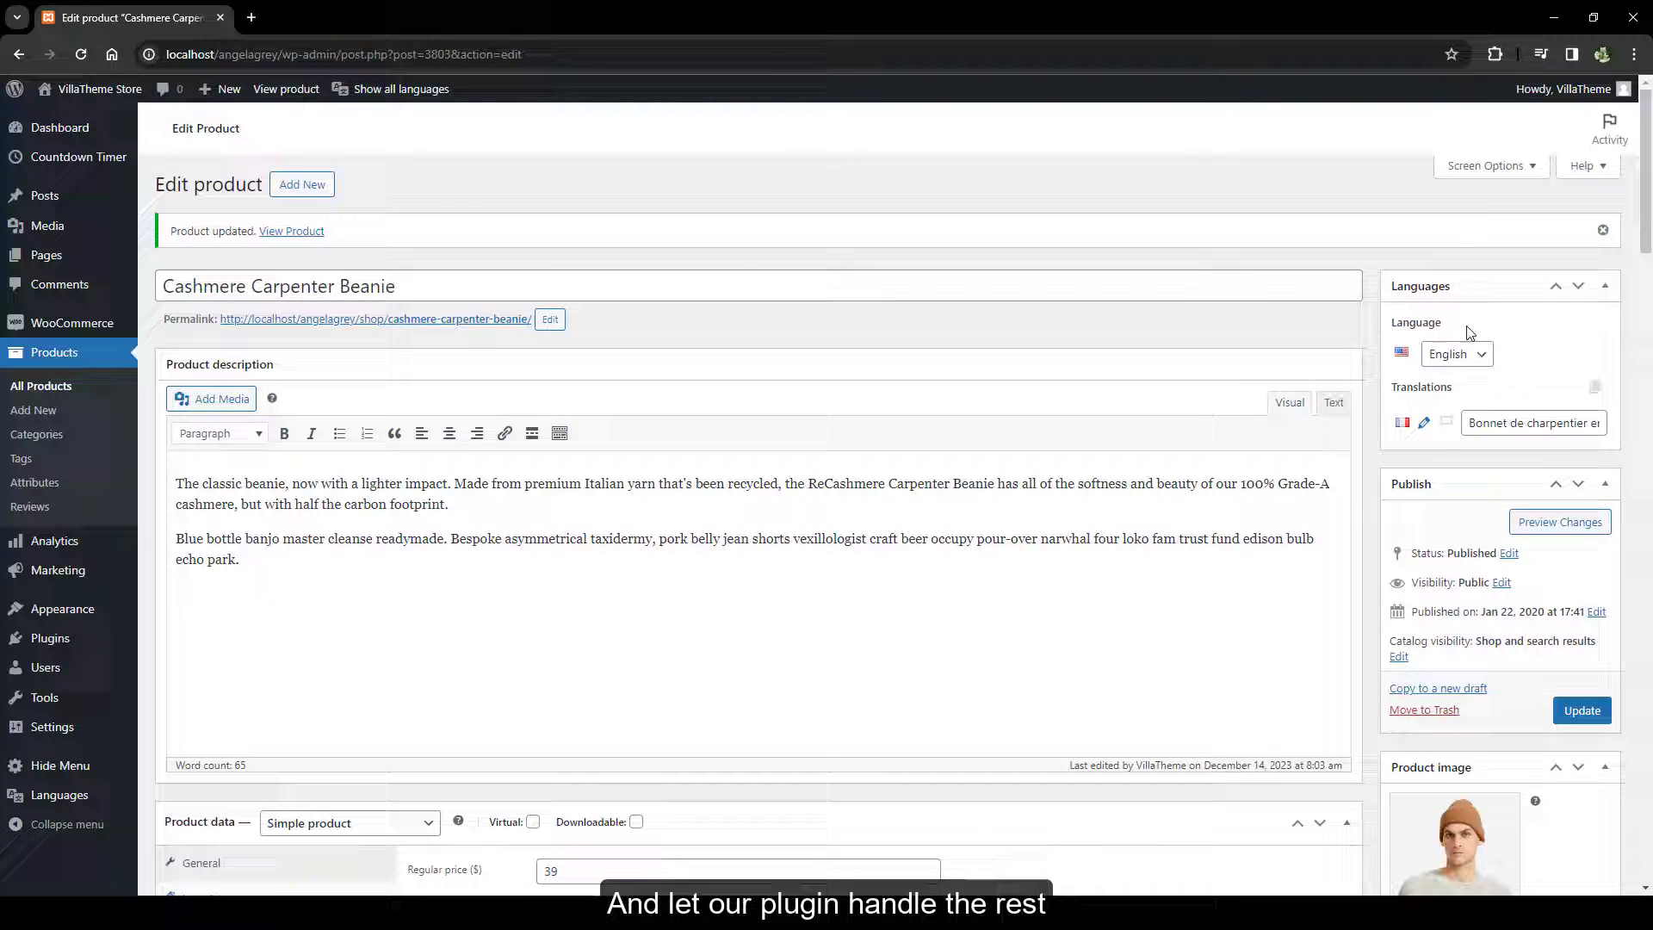
right_click(294, 88)
left_click(375, 160)
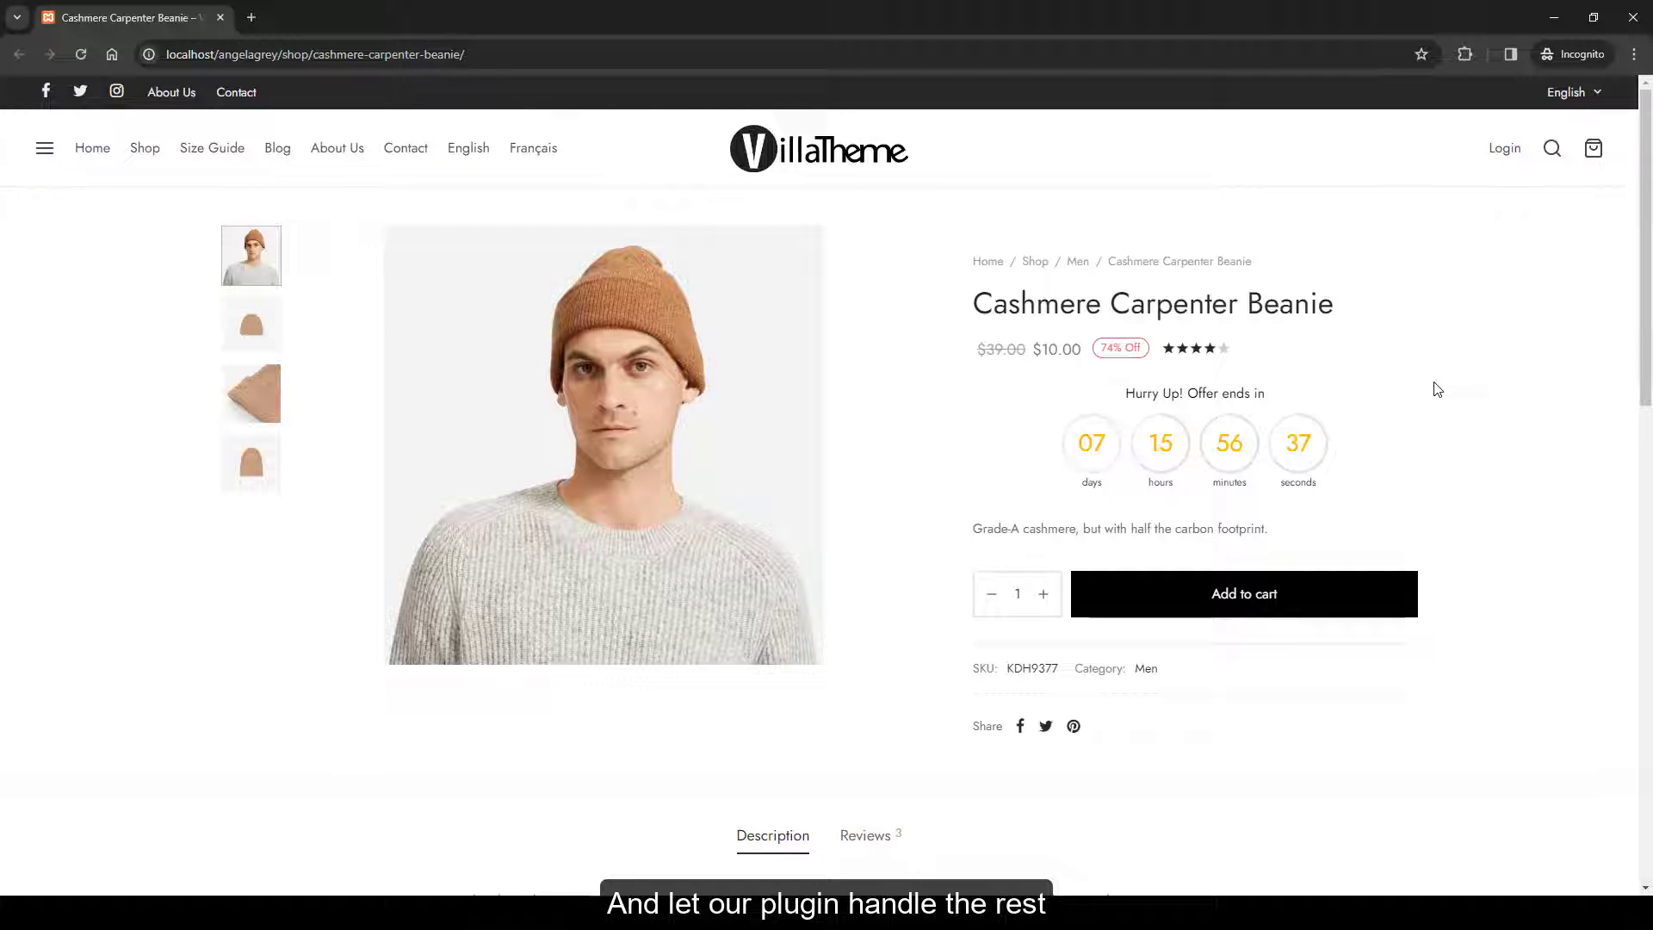
- Switch the storefront to French, show its shop page in four columns, and scroll the products
left_click(516, 157)
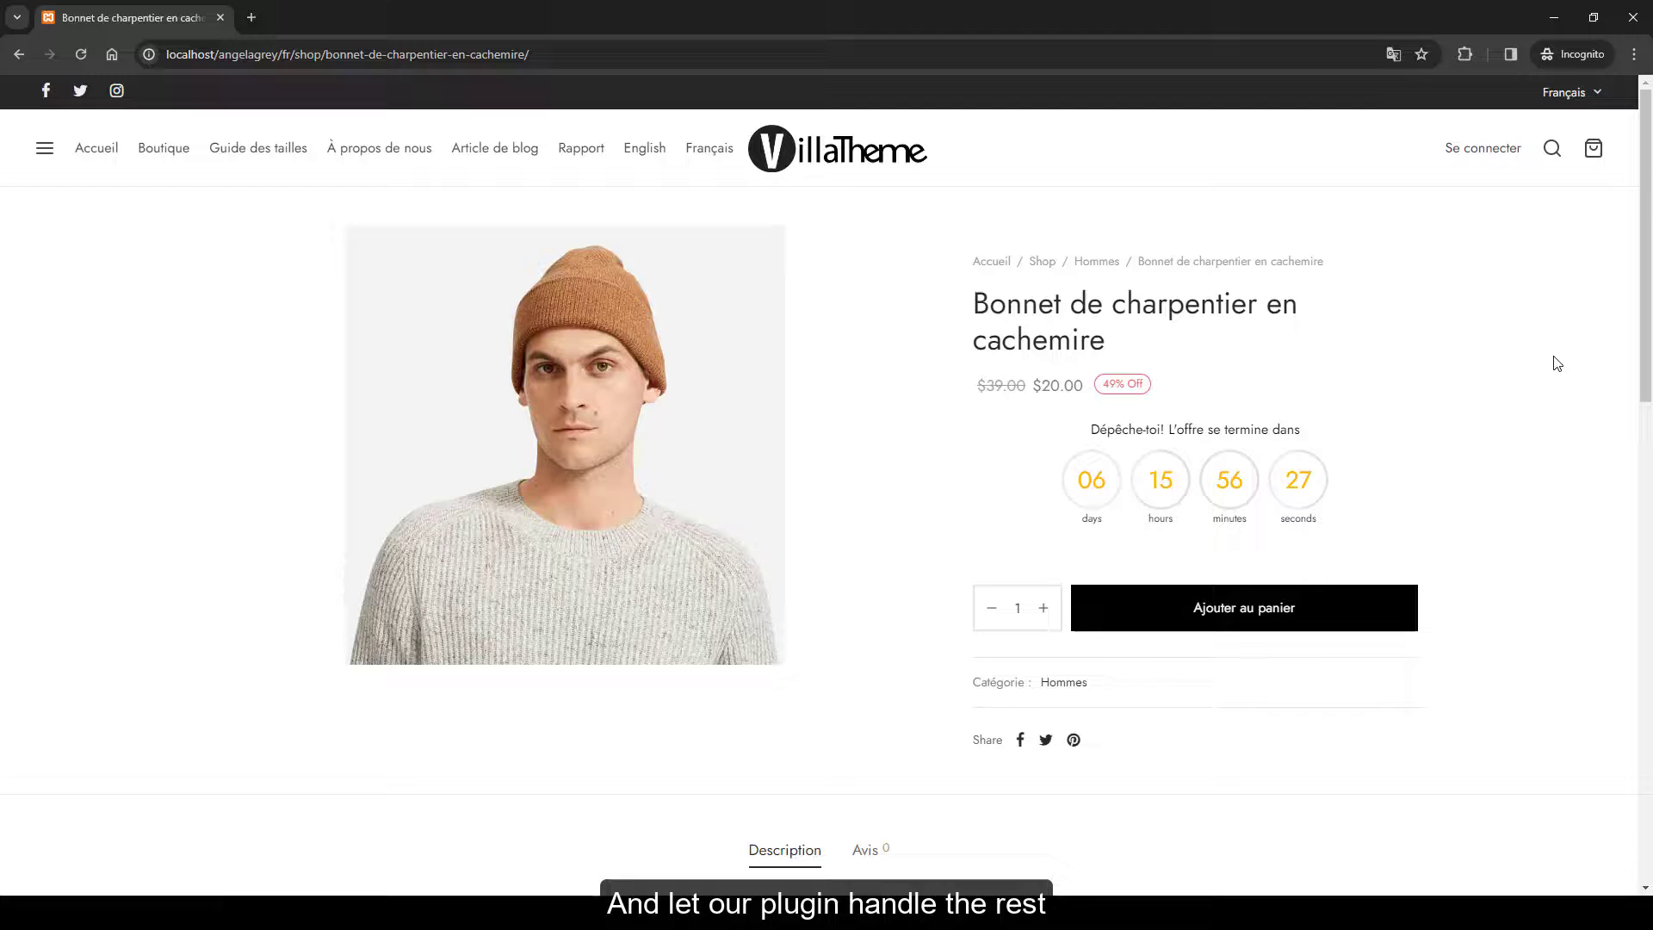
left_click(148, 152)
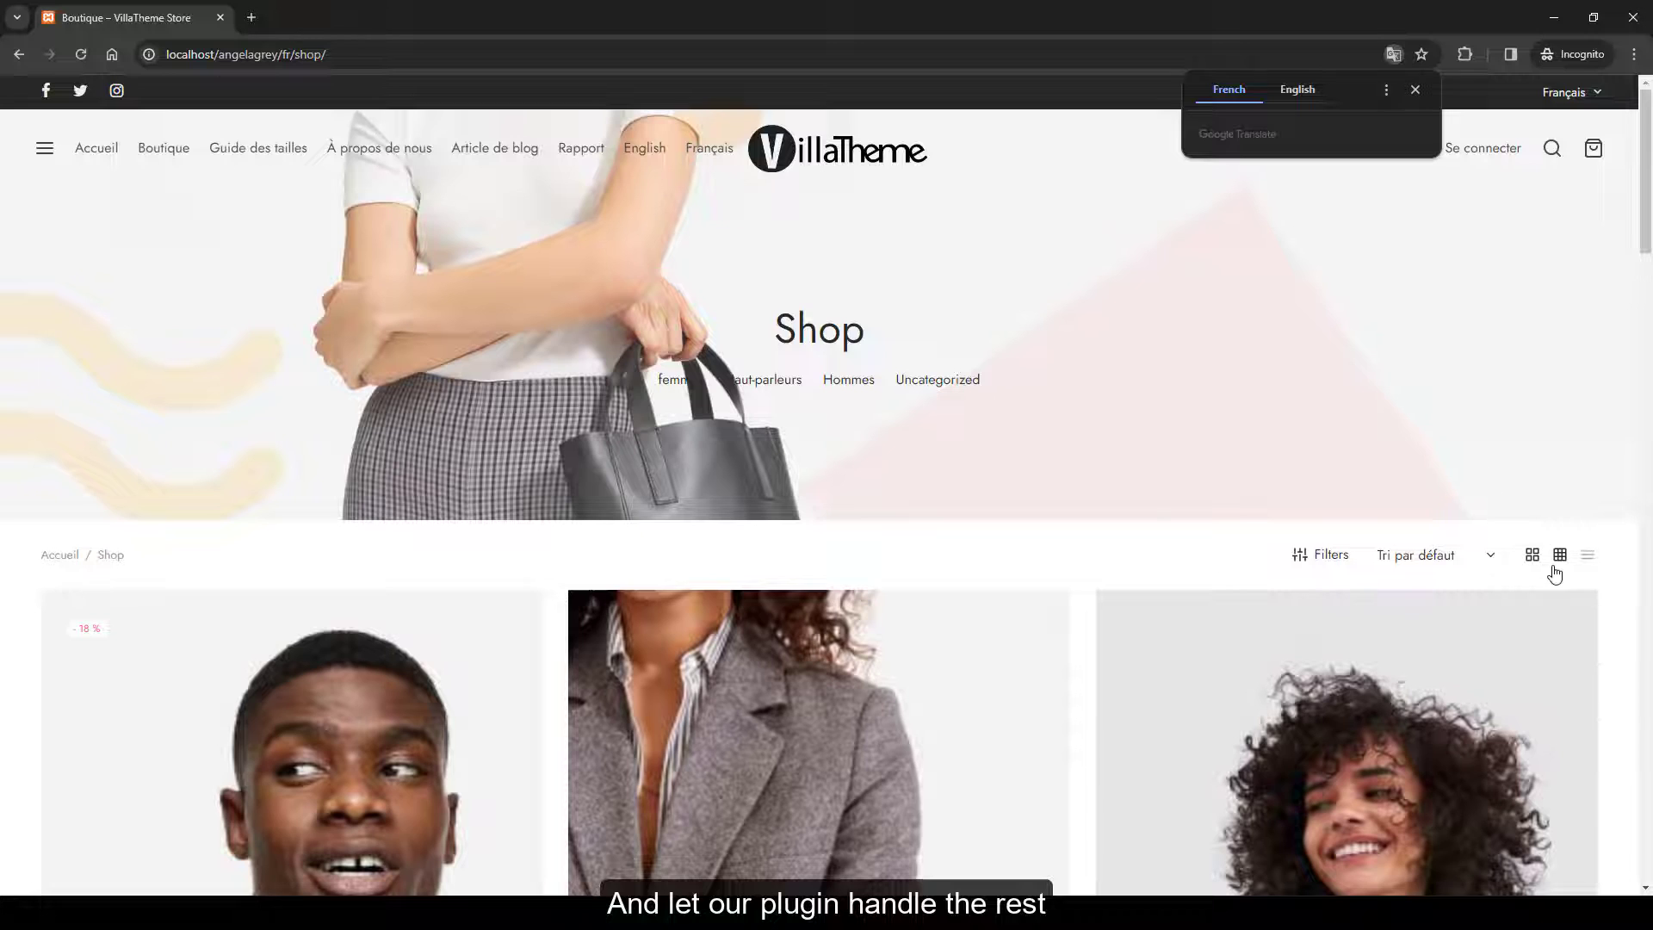
left_click(1558, 560)
scroll(1549, 573, "down", 4)
scroll(1549, 572, "down", 3)
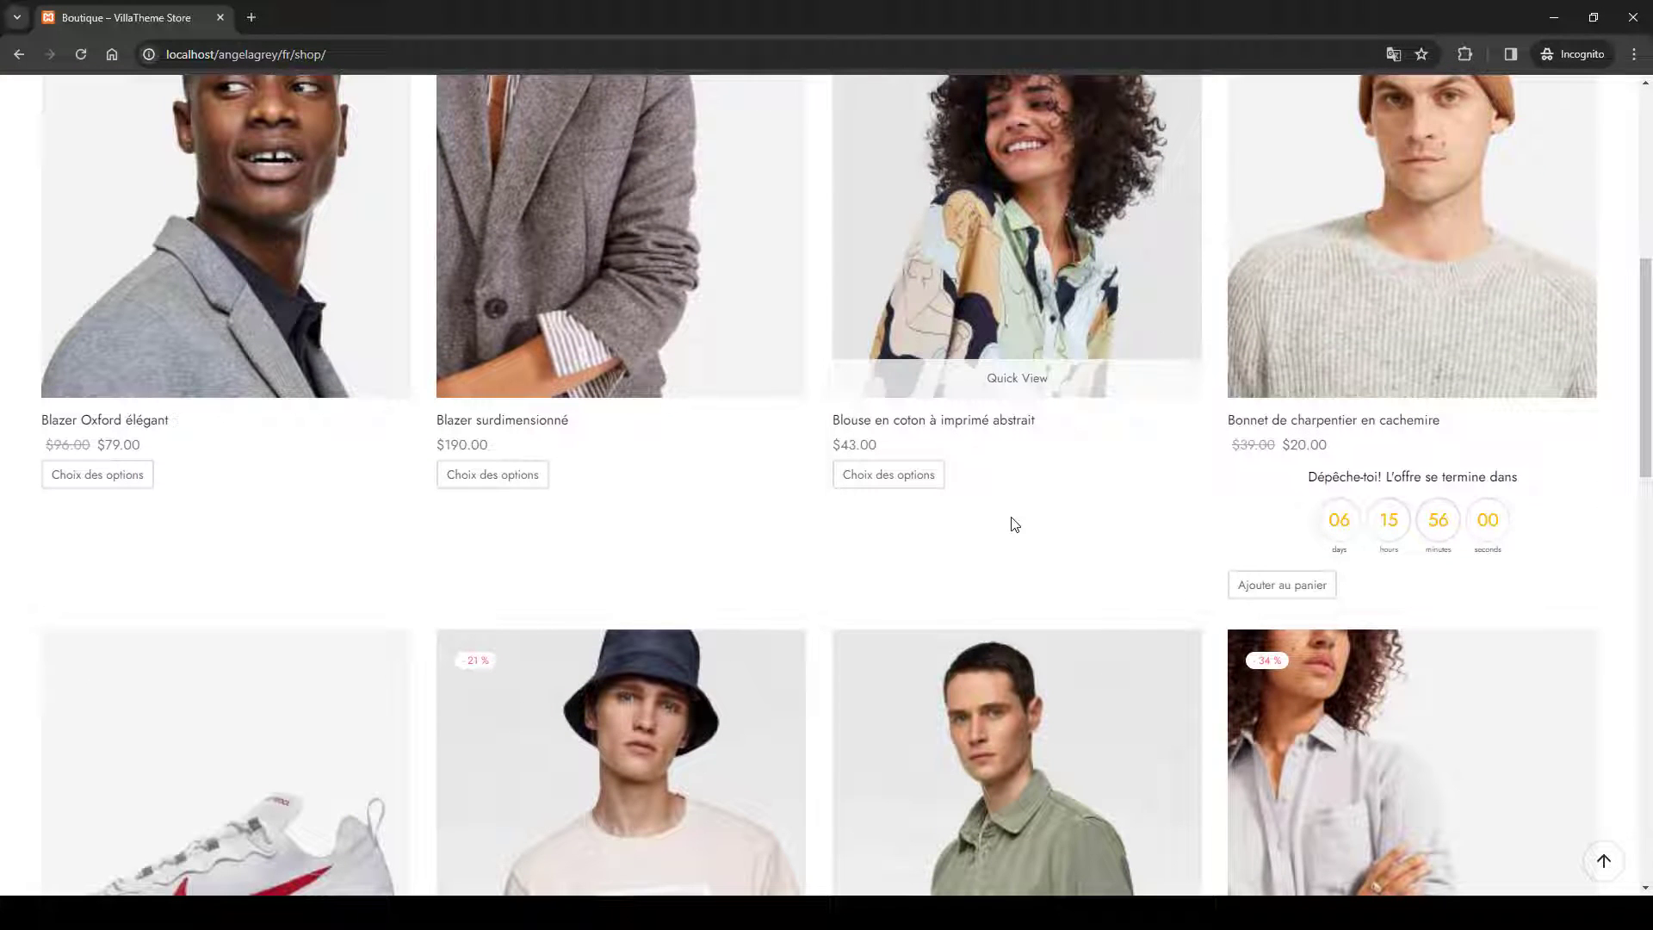
scroll(1013, 524, "up", 6)
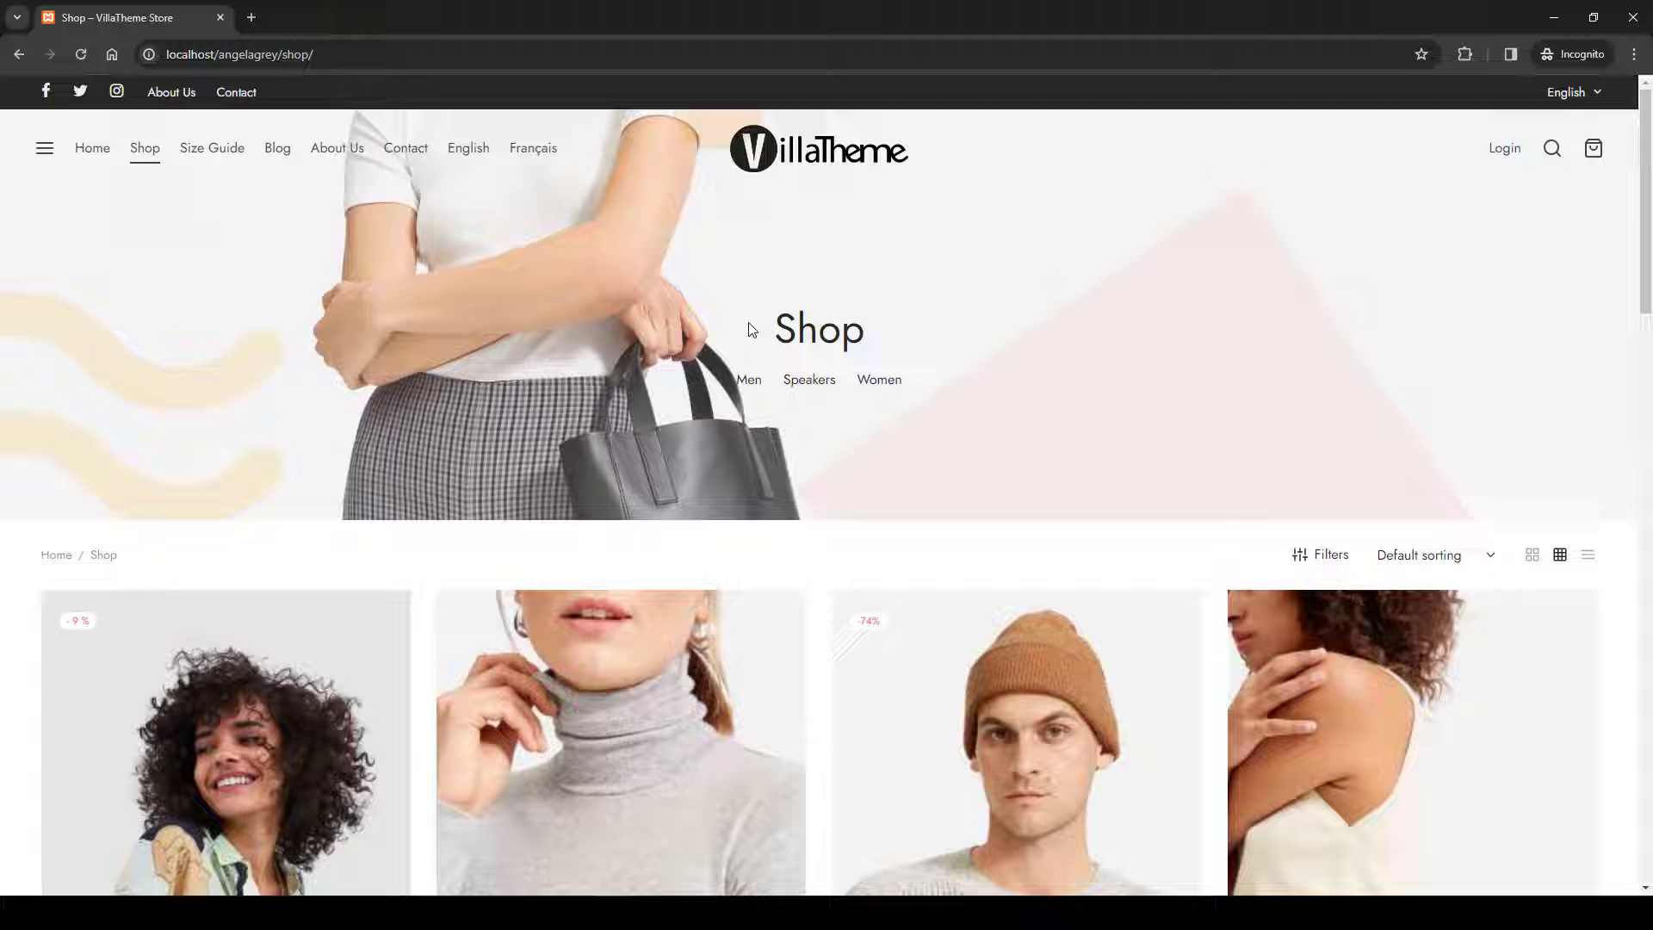
scroll(1379, 432, "down", 1)
scroll(1379, 433, "down", 2)
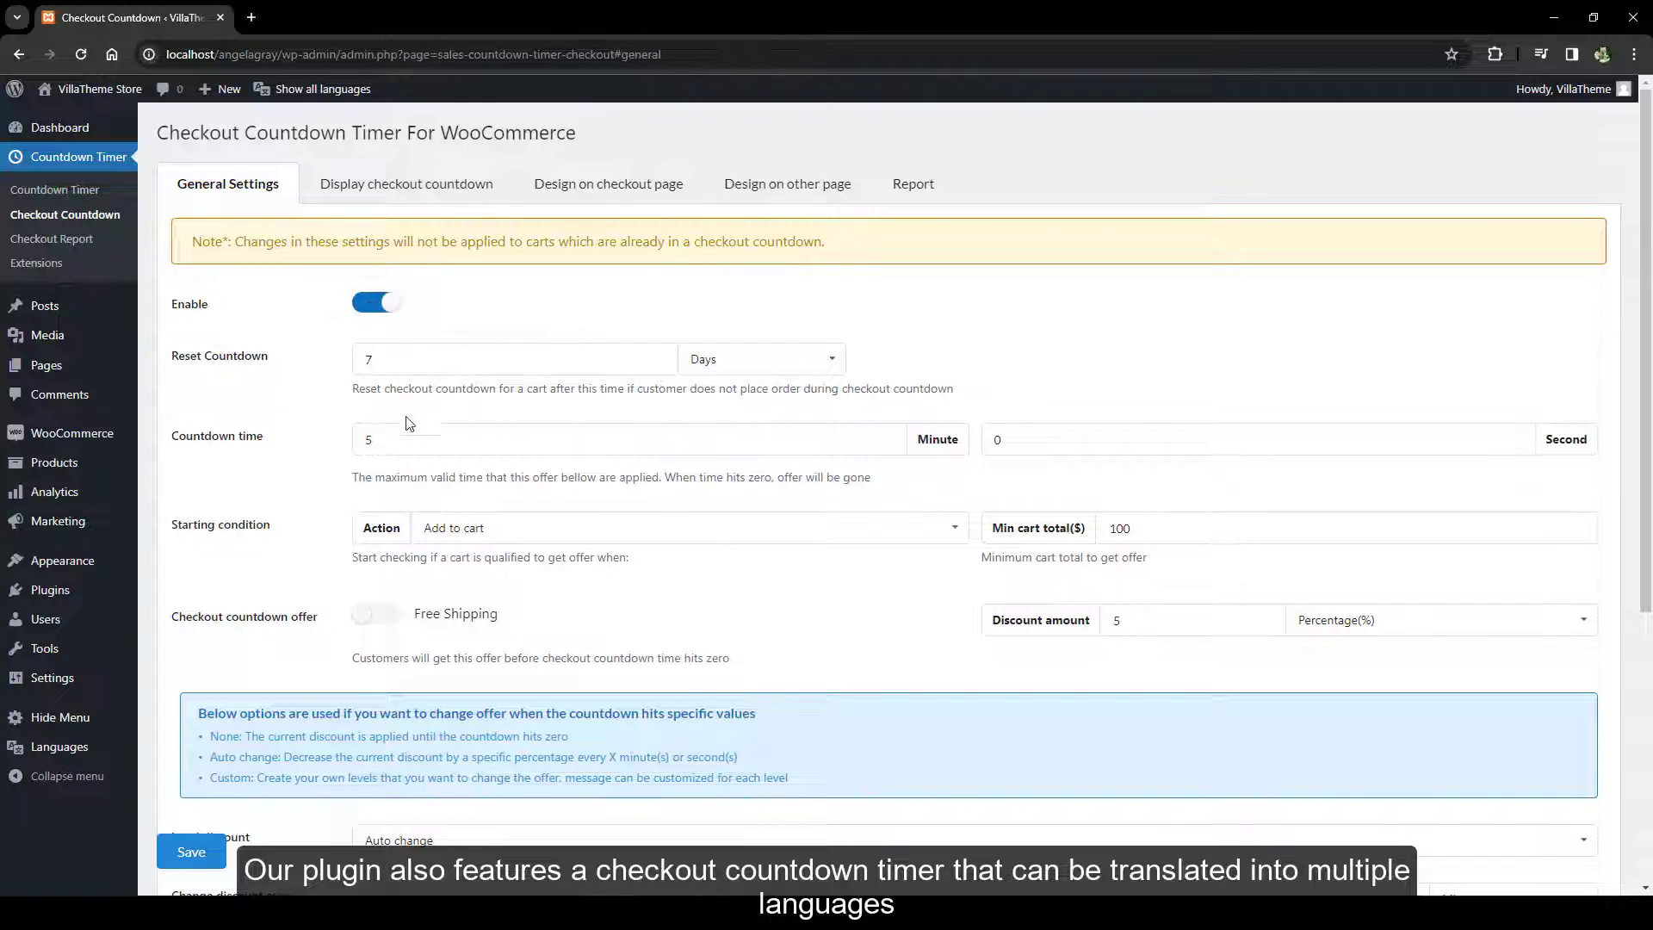
- Start the checkout countdown on reaching the cart page and use Custom level discounts
left_click(456, 528)
left_click(472, 627)
scroll(440, 581, "down", 3)
left_click(440, 581)
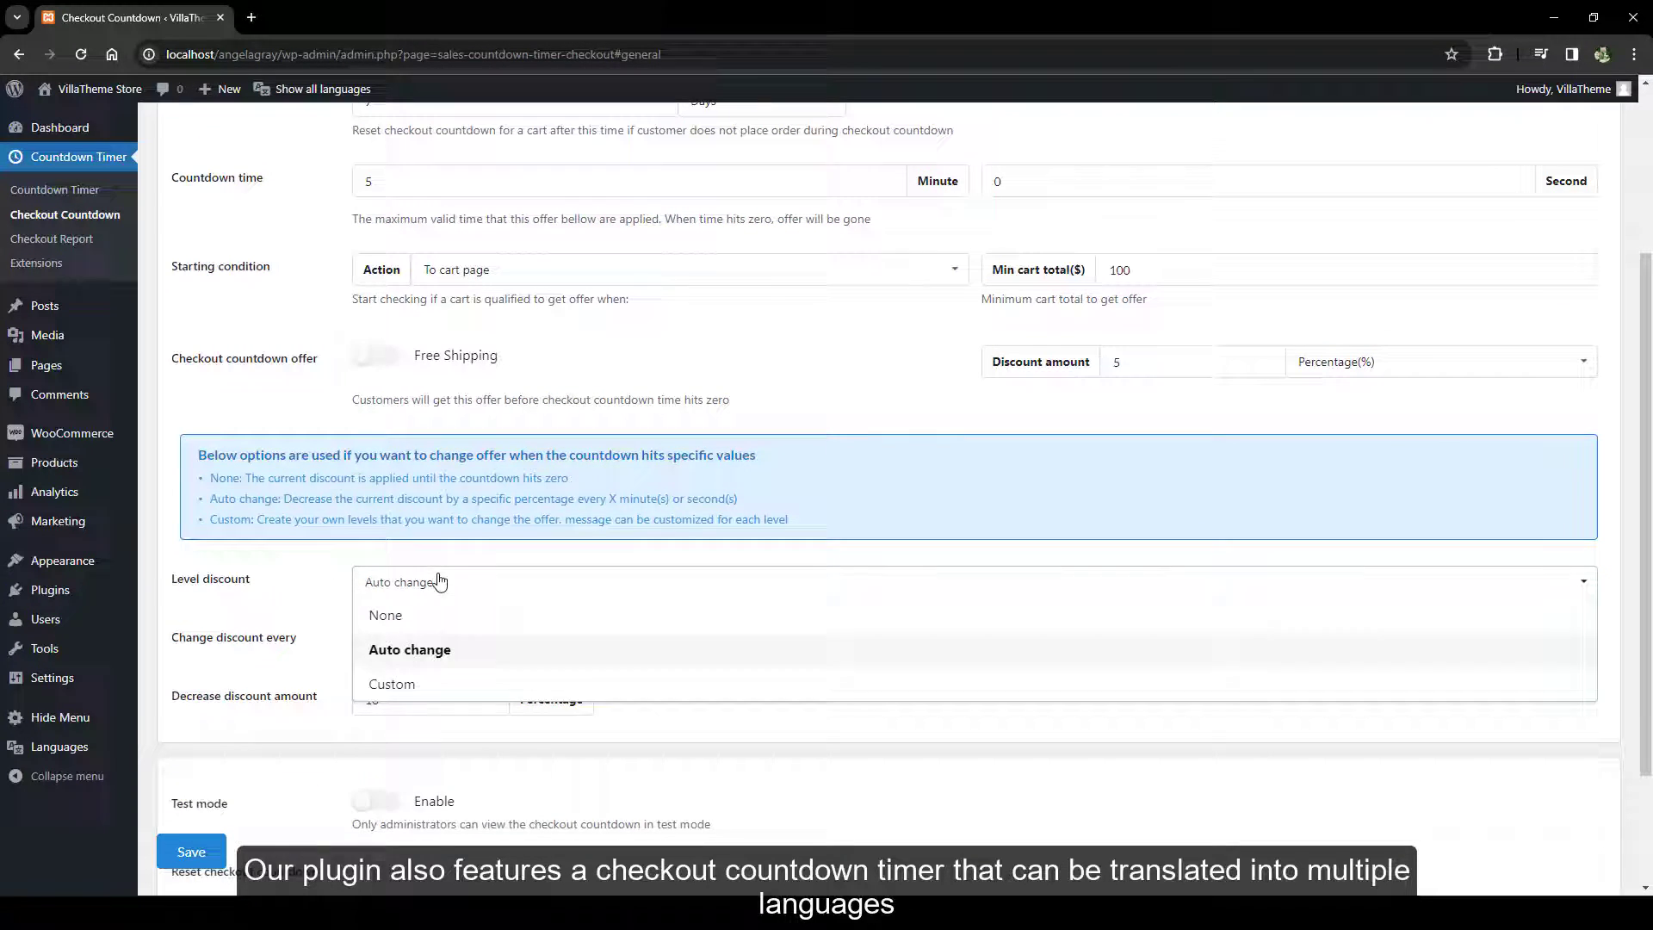
left_click(404, 684)
left_click(432, 670)
scroll(432, 669, "down", 3)
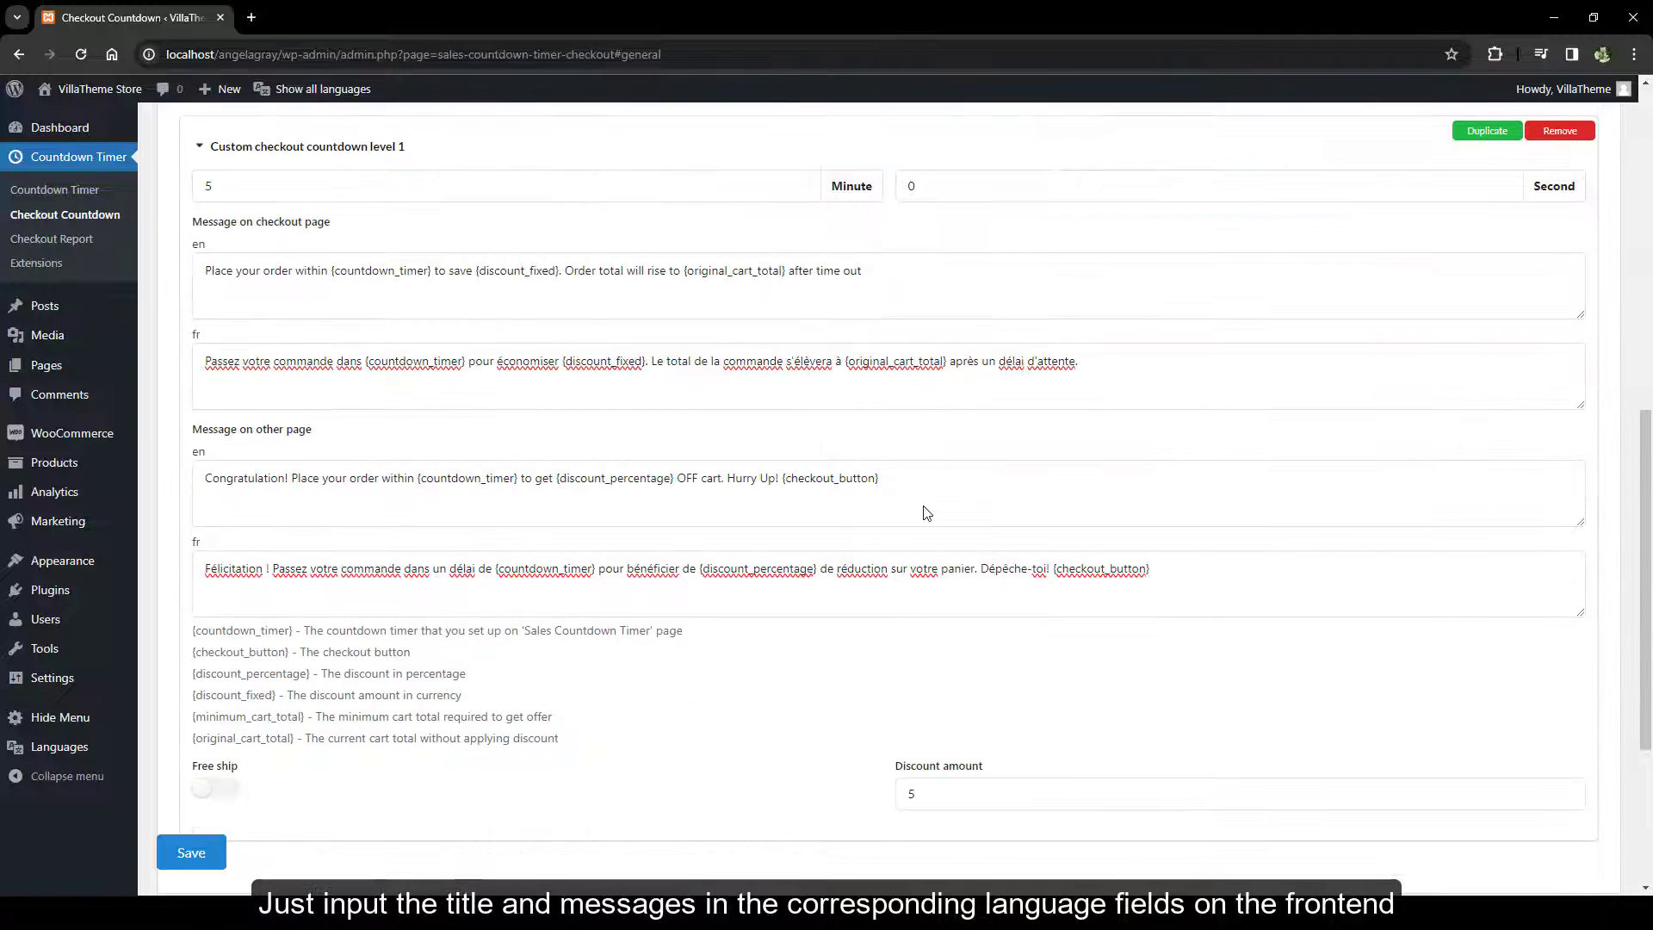
scroll(918, 505, "up", 9)
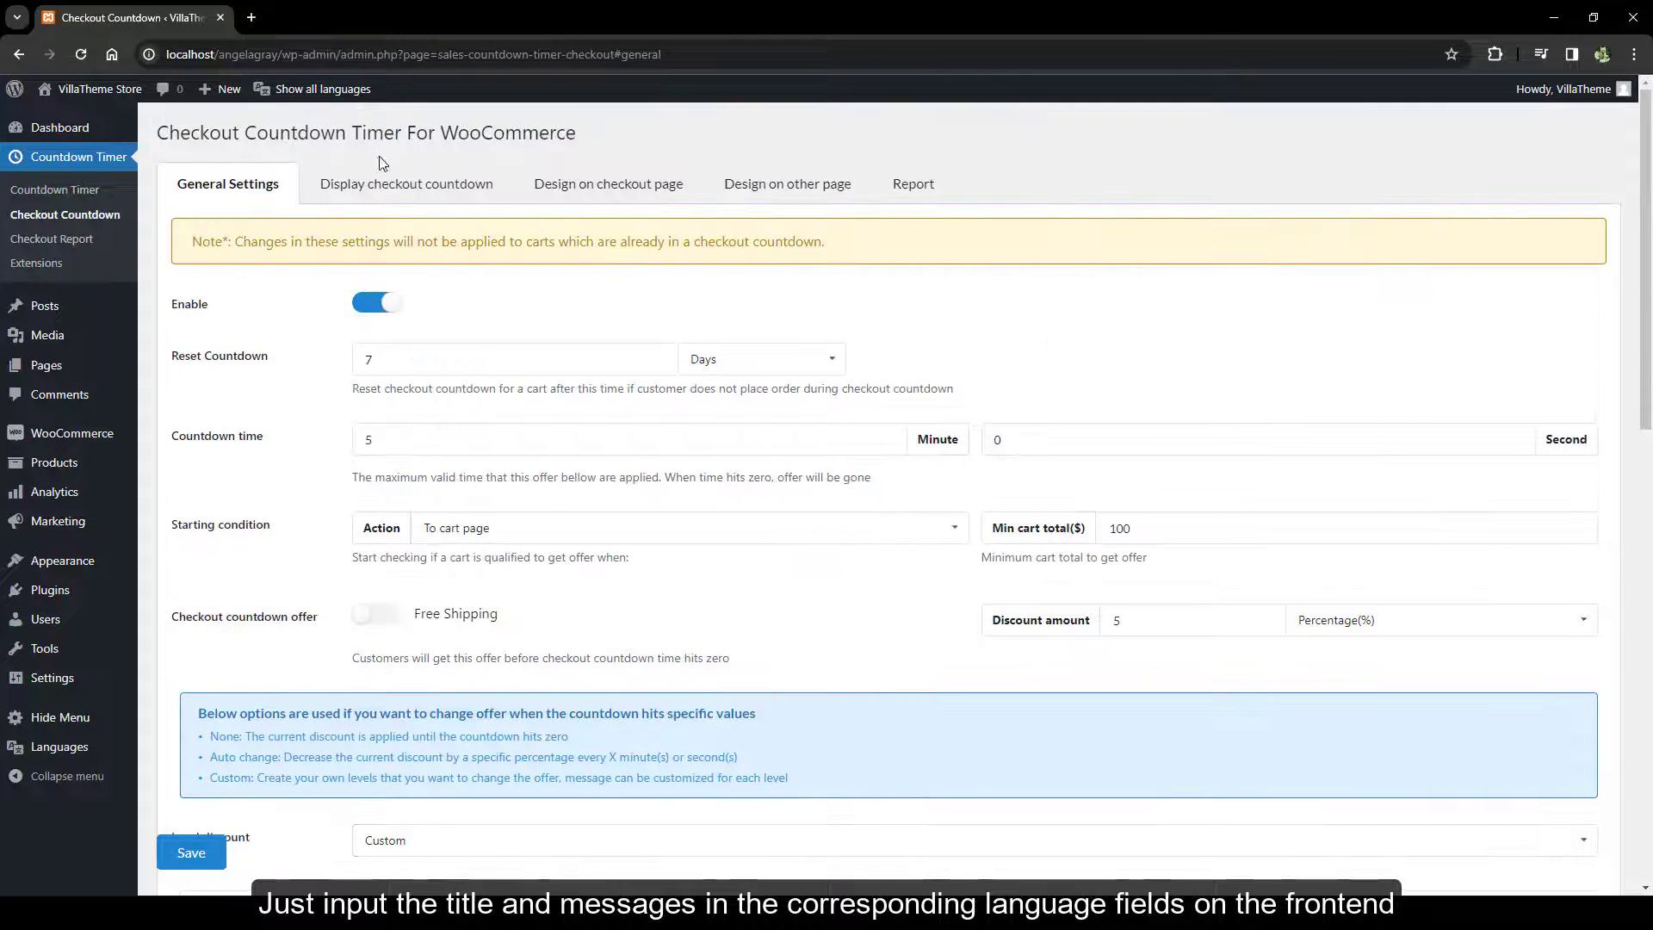
- In the checkout countdown display settings, enter 'Achas' as the French button title
left_click(378, 183)
left_click(421, 462)
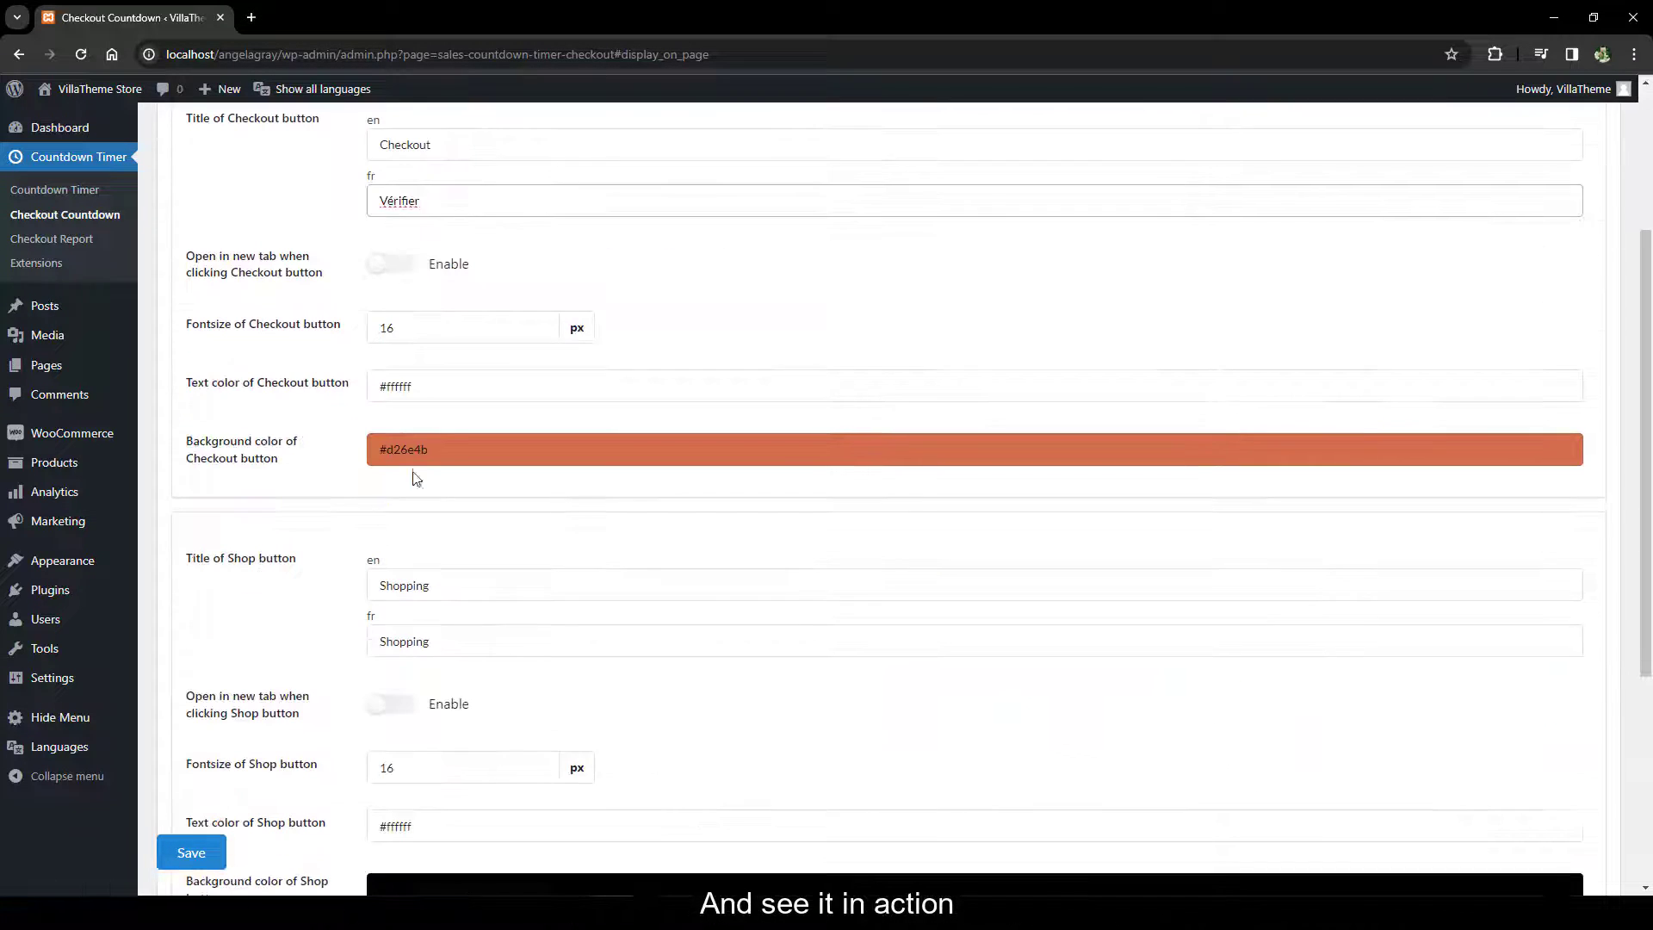
left_click_drag(430, 642, 372, 618)
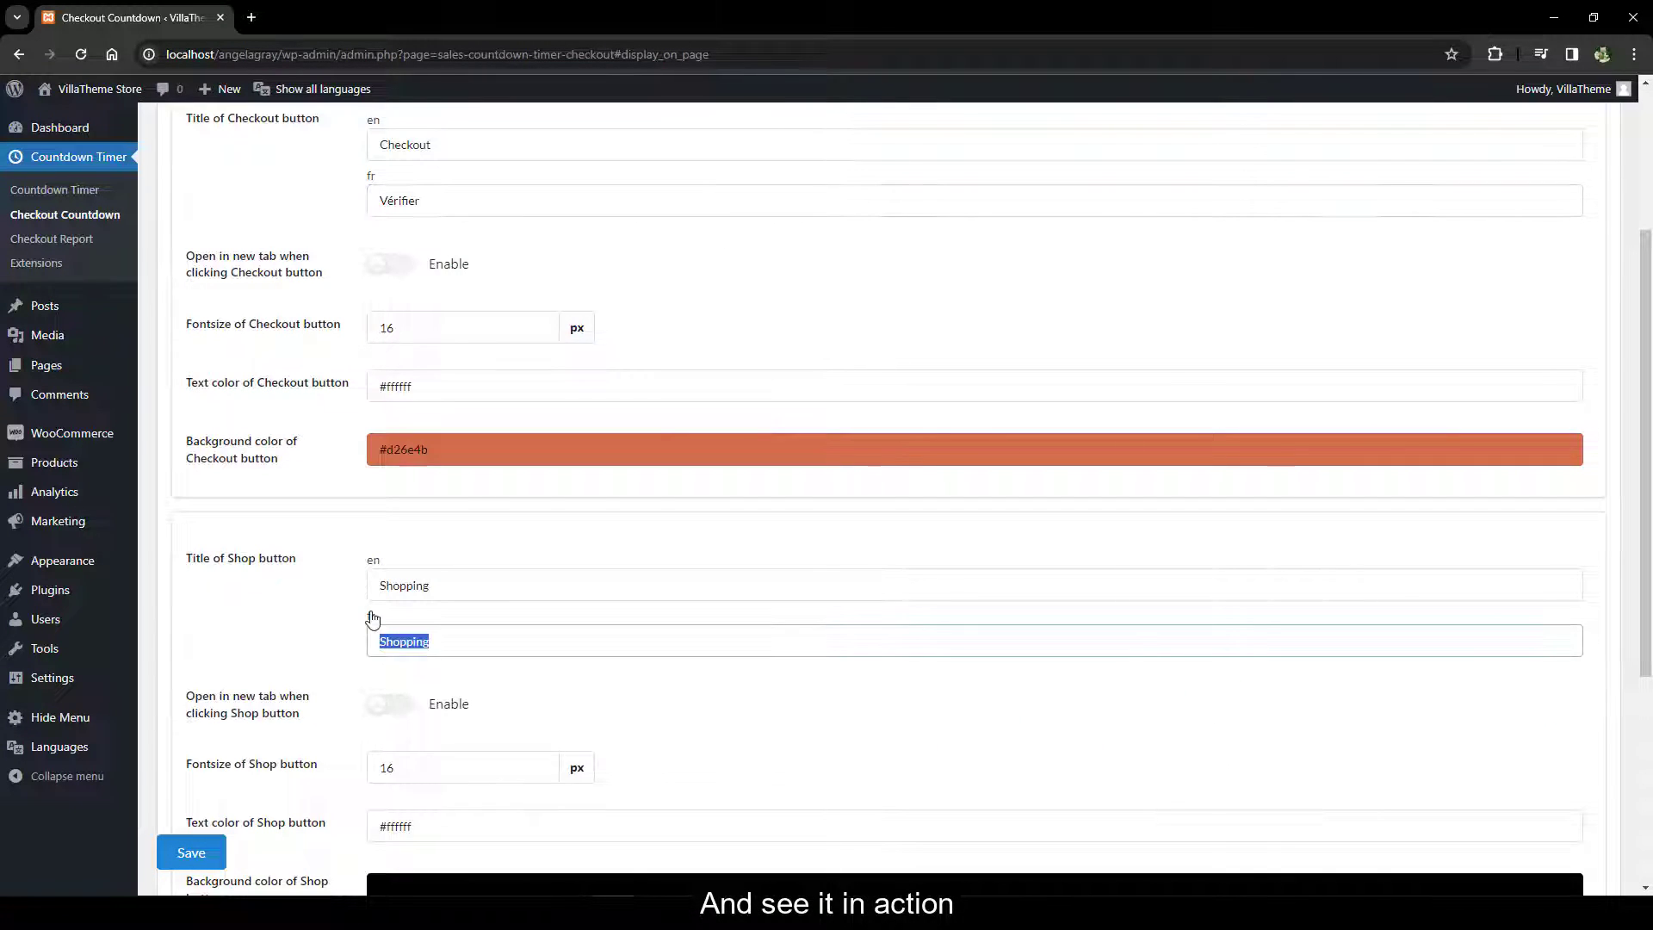
type("Achas")
scroll(372, 618, "up", 3)
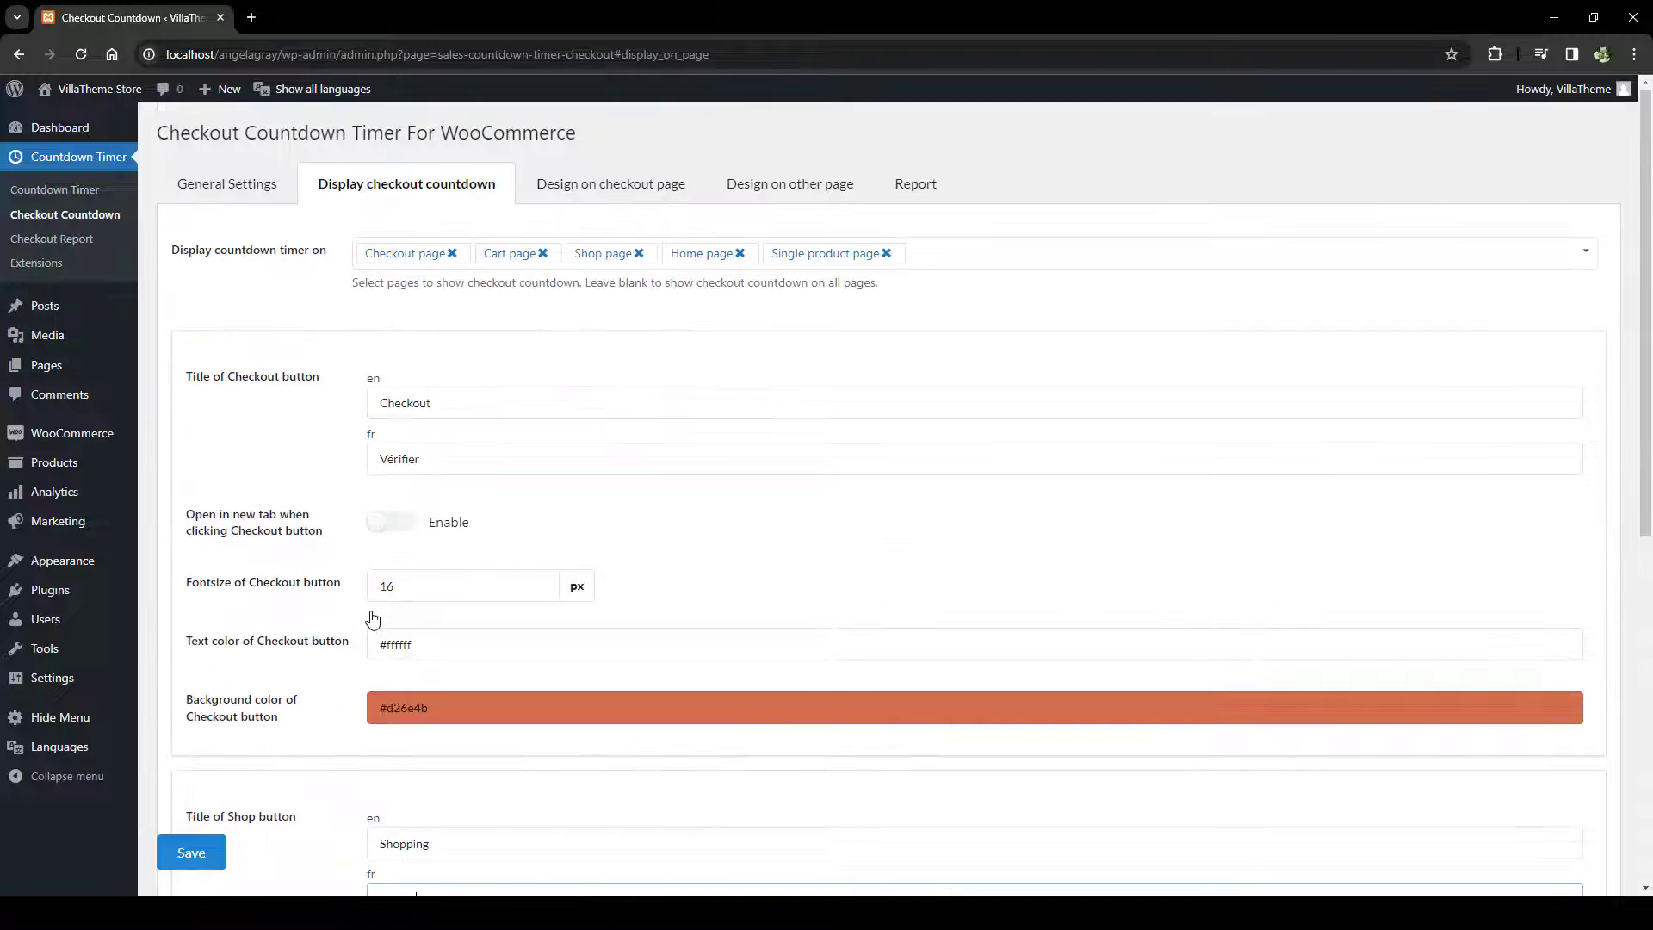
left_click(602, 185)
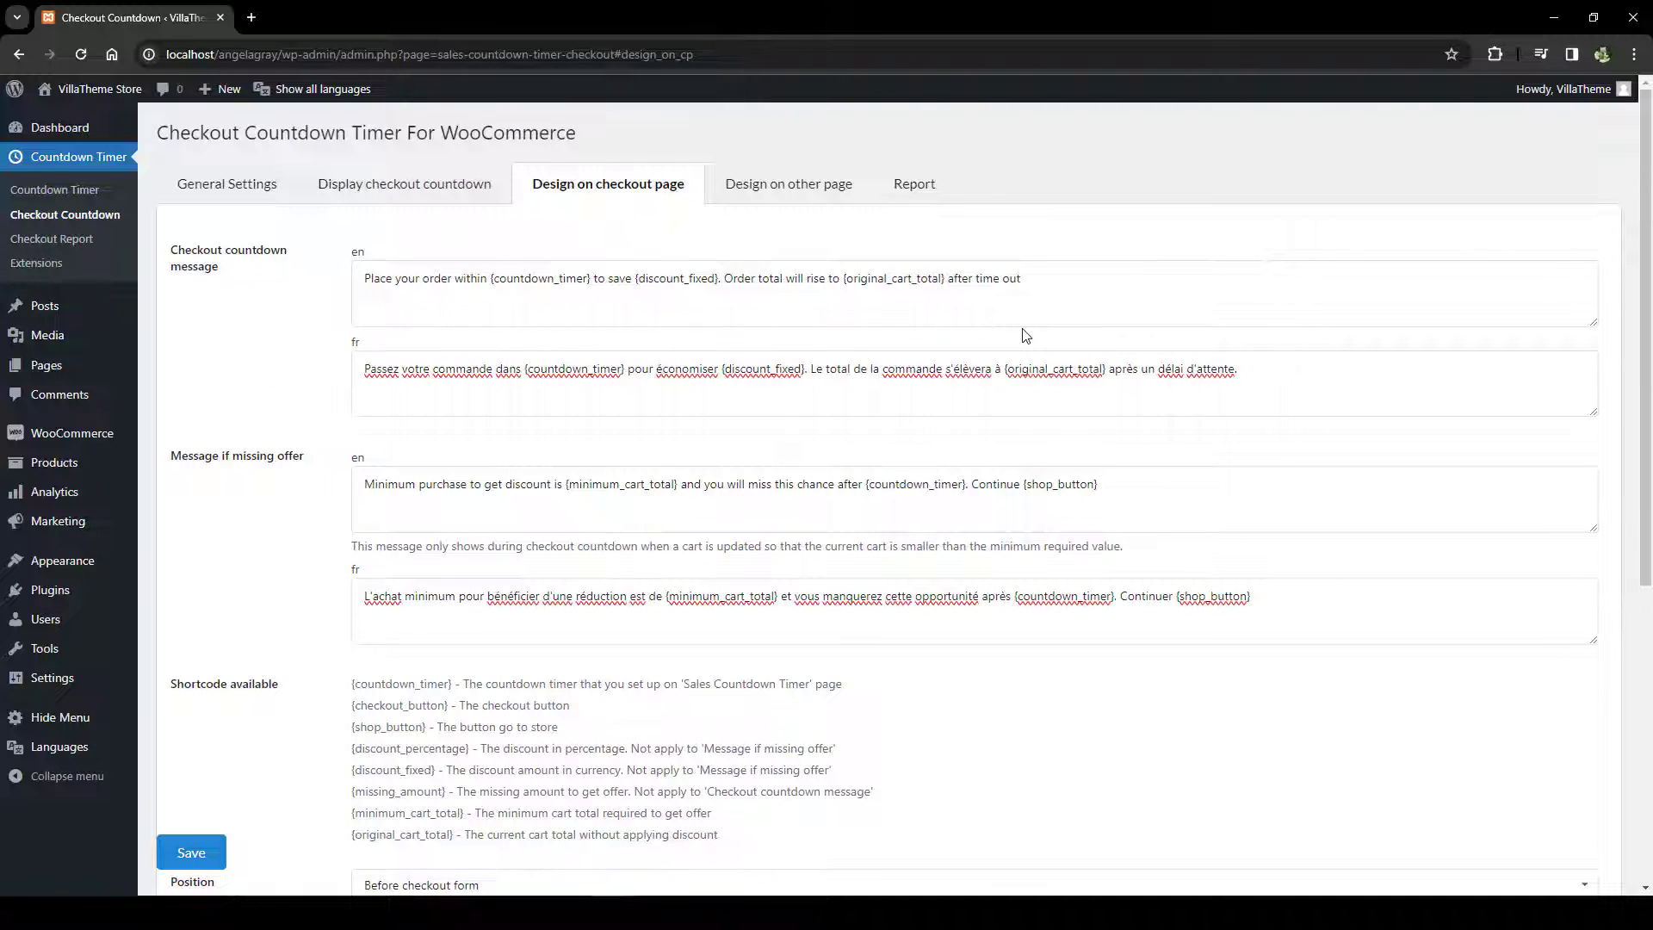
- Add the Cashmere Carpenter Beanie and the black size-L abstract-print blouse to the cart
left_click(756, 185)
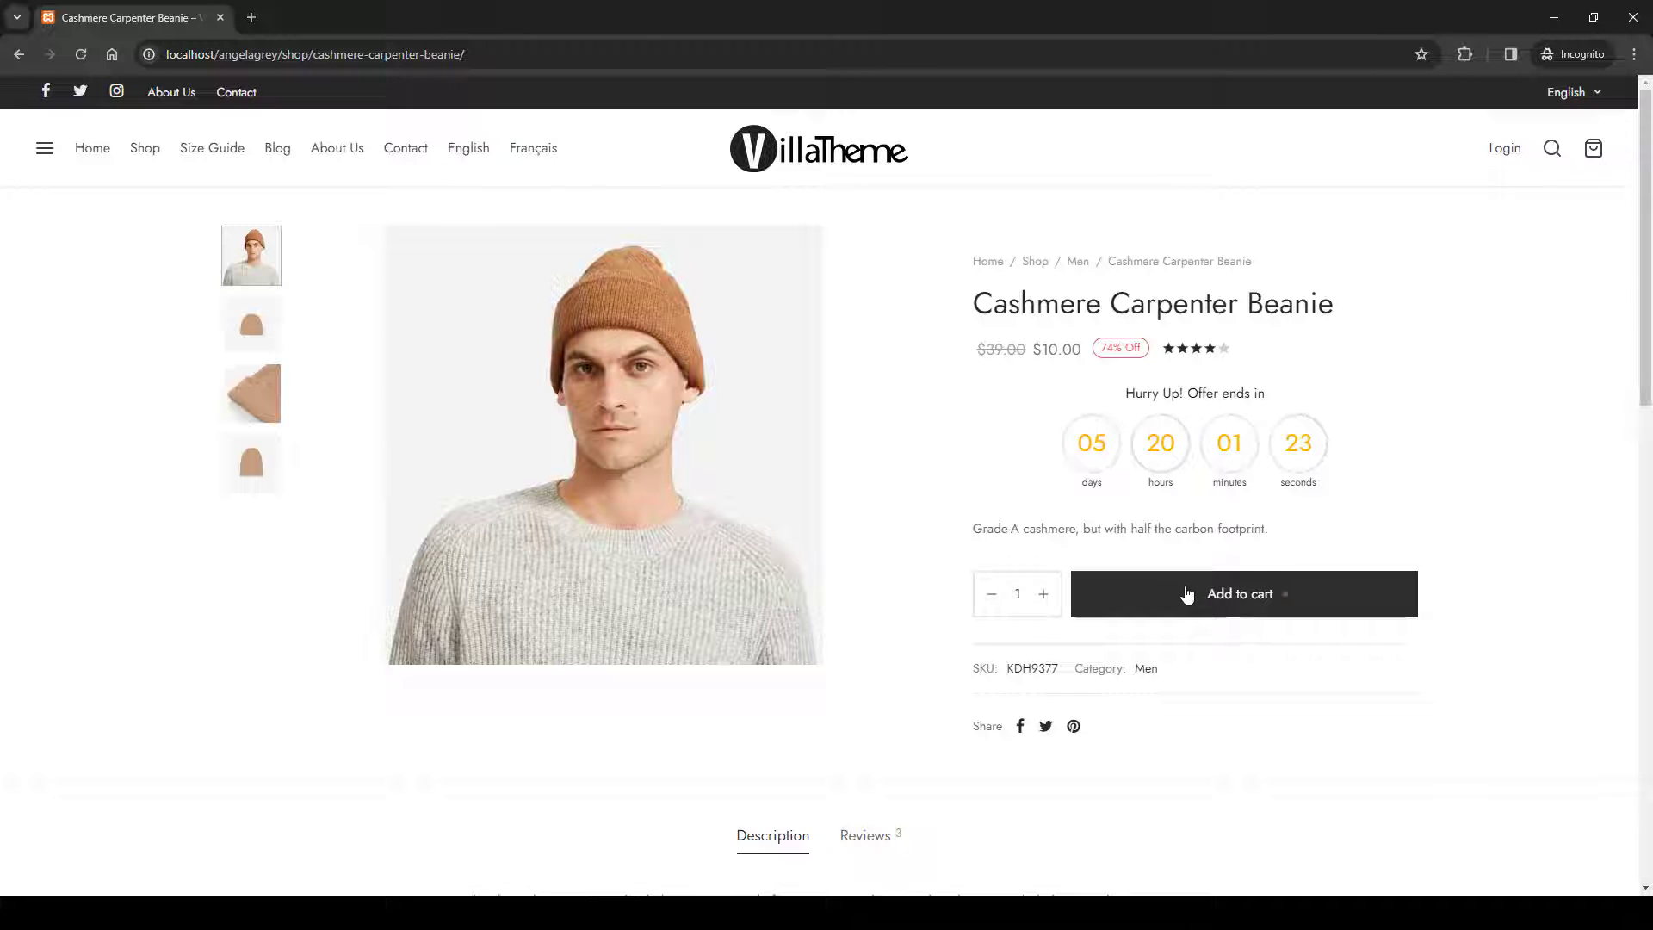
left_click(1186, 594)
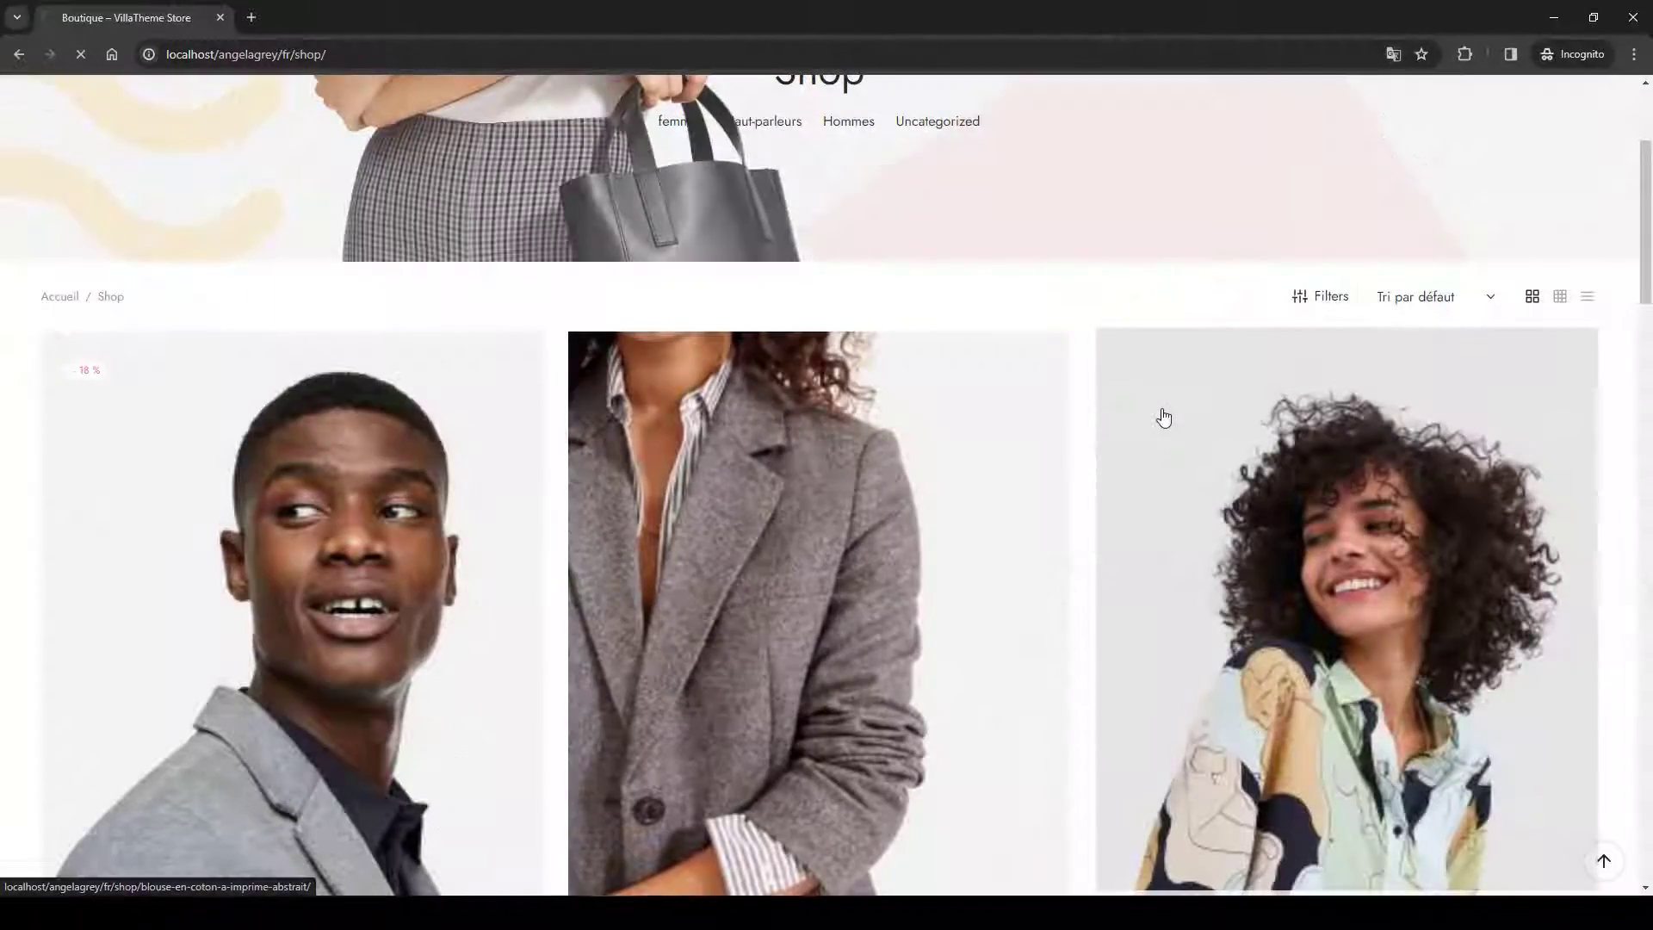
left_click(1164, 417)
left_click(439, 598)
left_click(431, 652)
left_click(279, 599)
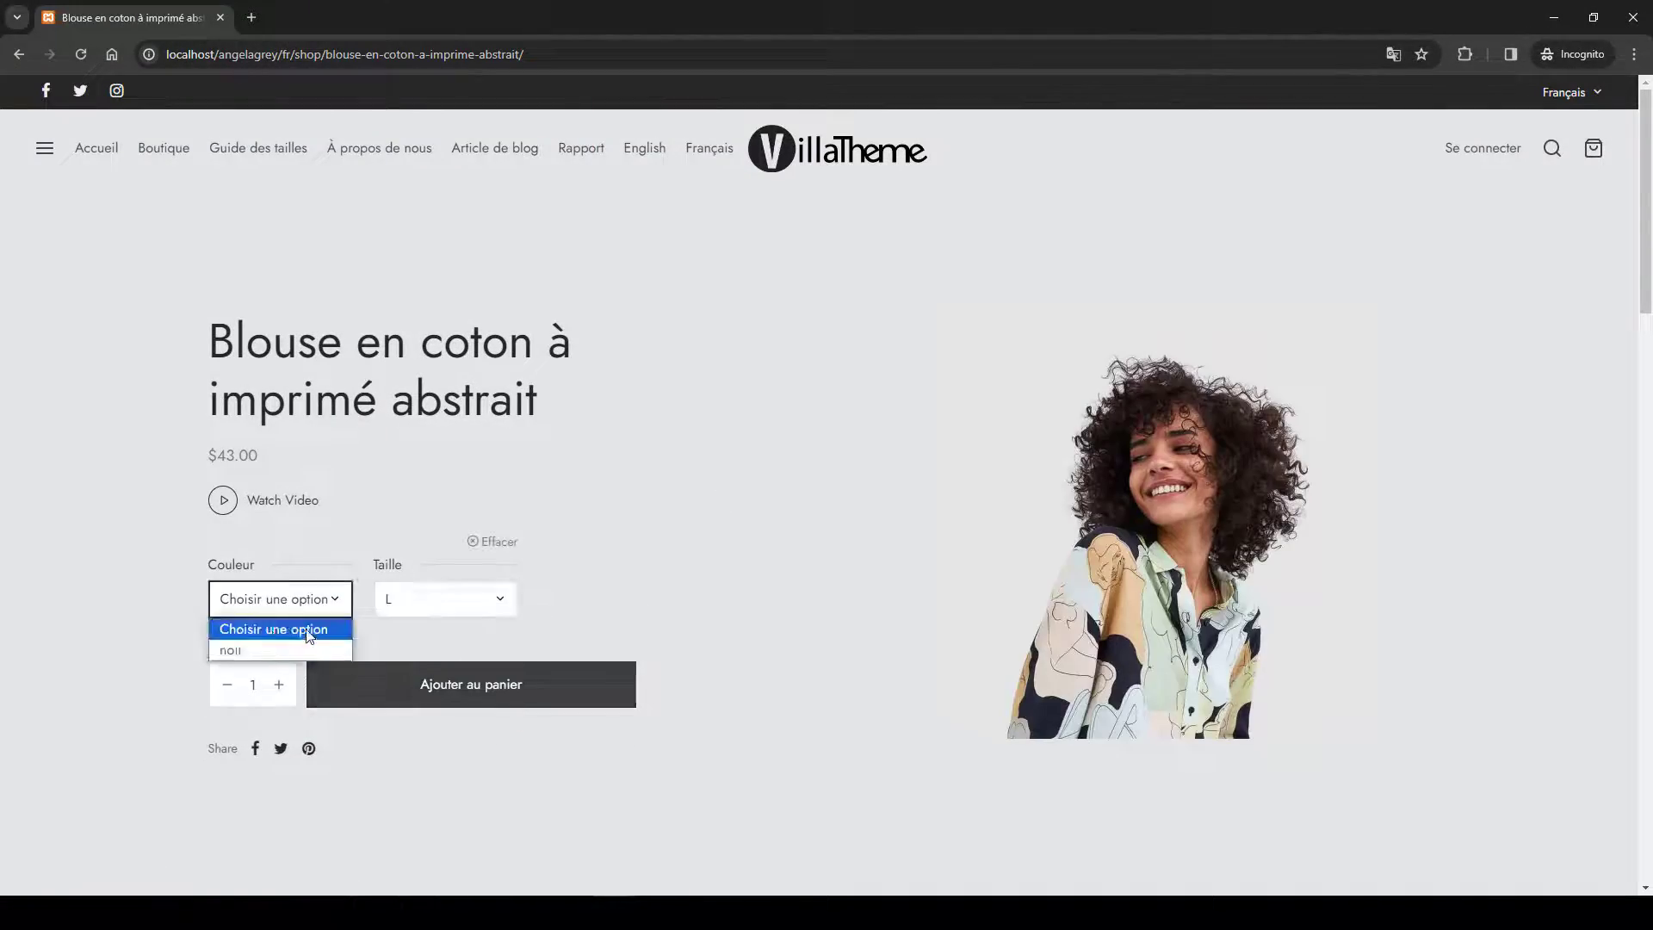
left_click(259, 648)
left_click(432, 681)
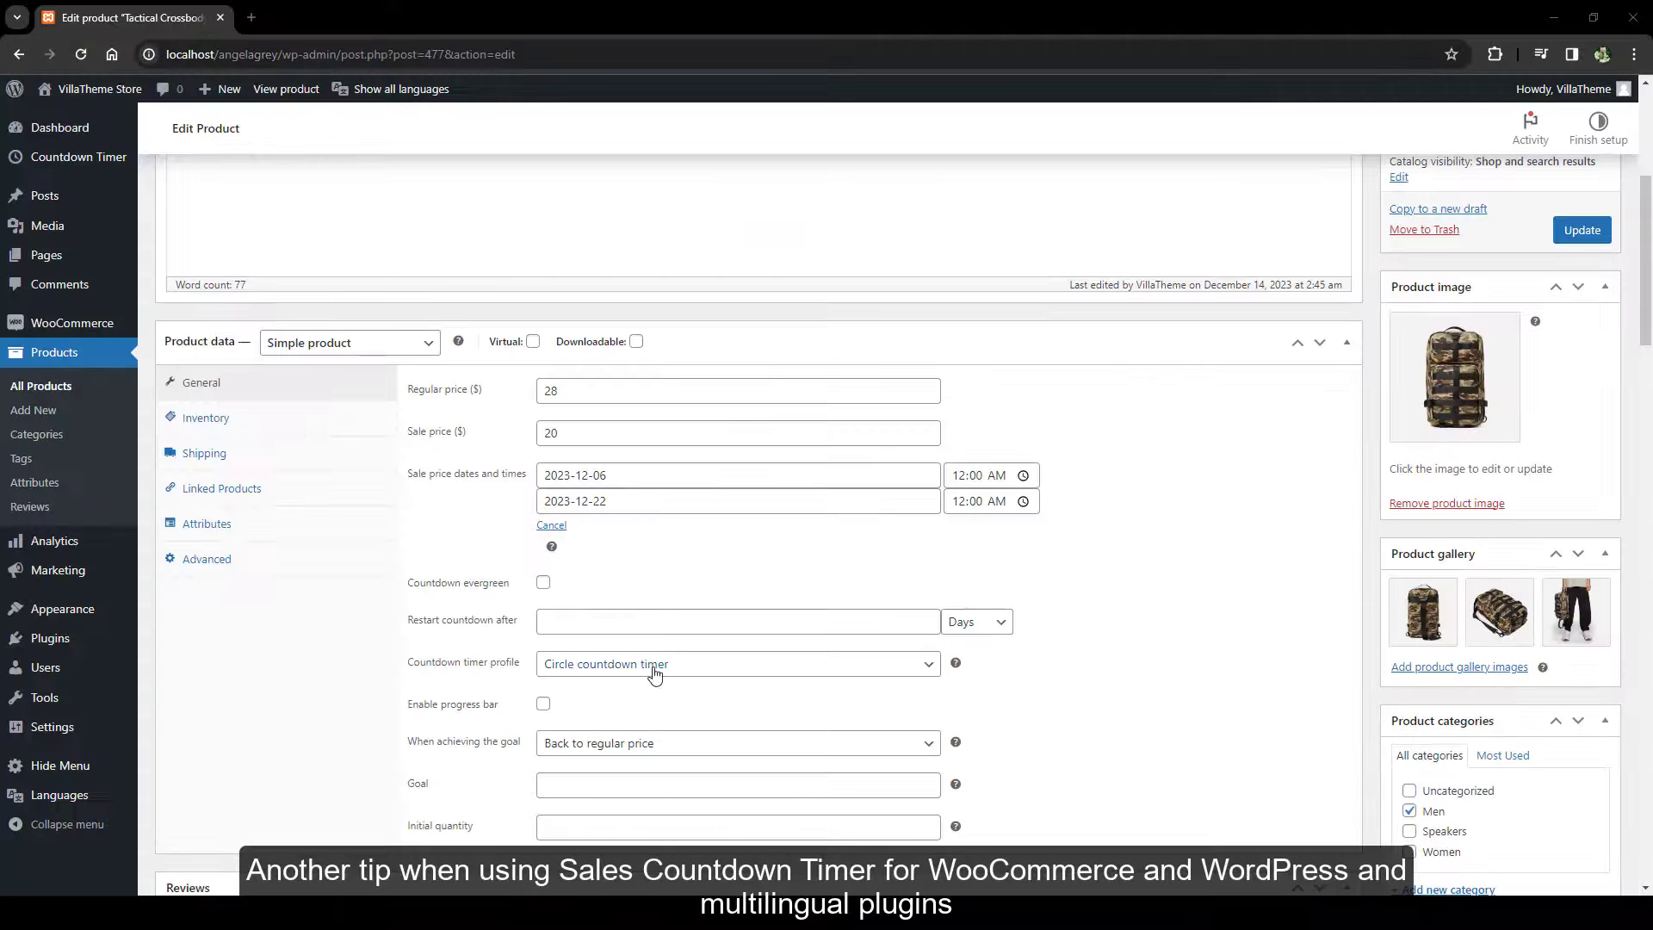
- Assign the Square countdown timer profile to the French Sac bandoulière tactique and update it
left_click(654, 674)
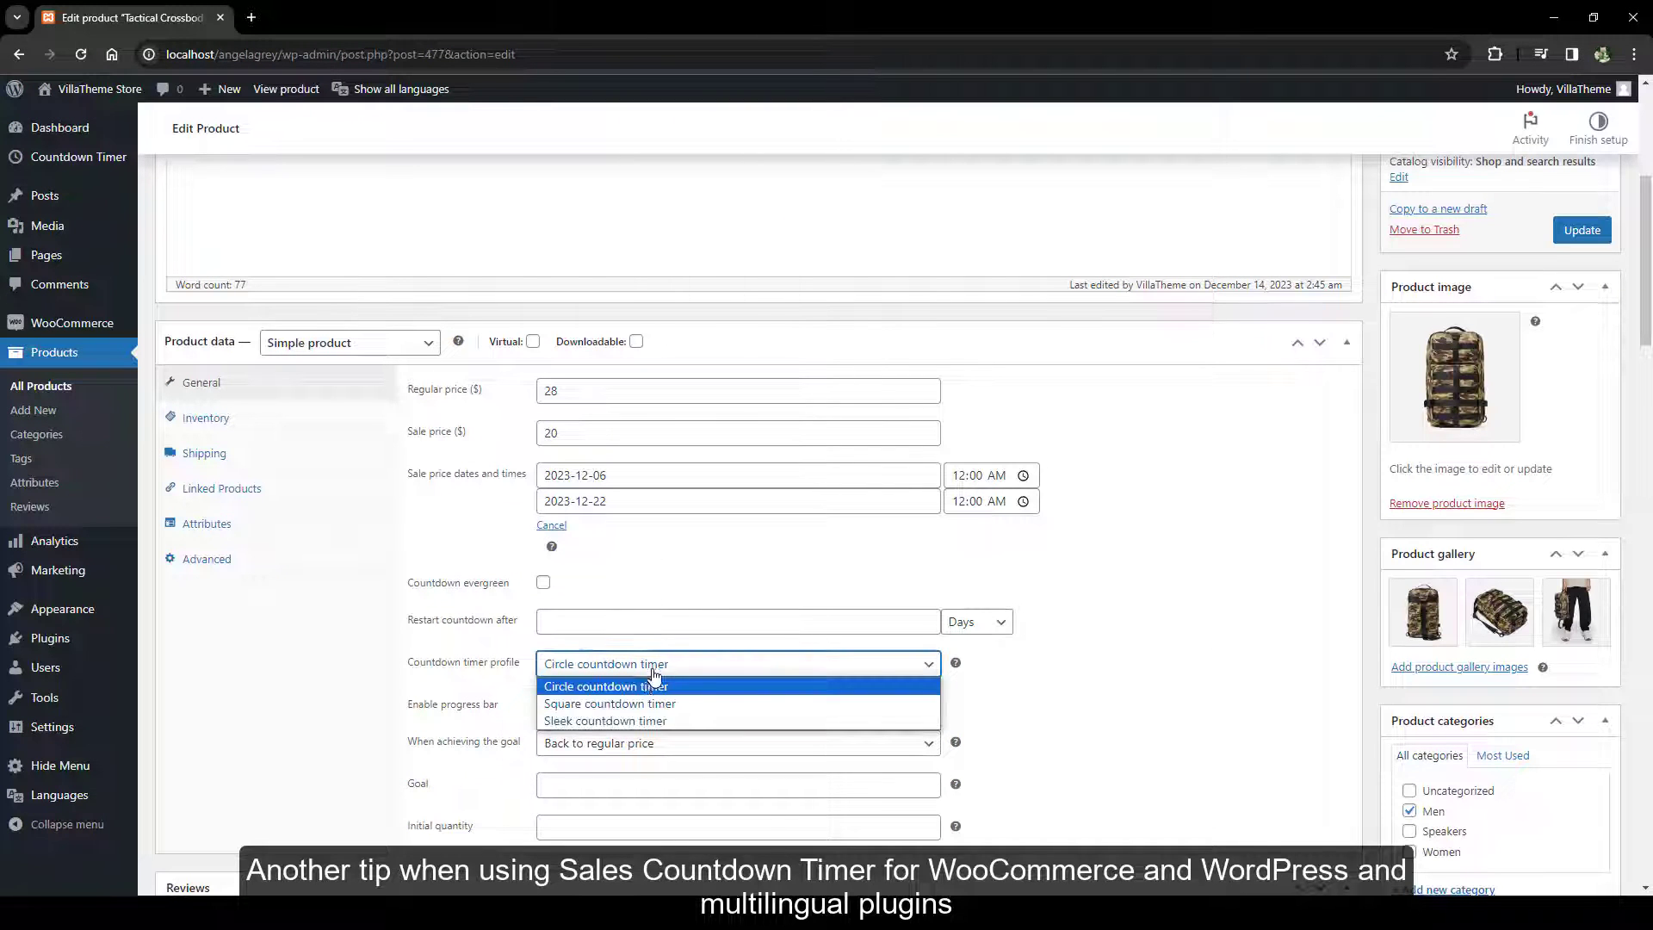
scroll(1429, 204, "up", 3)
left_click(1426, 202)
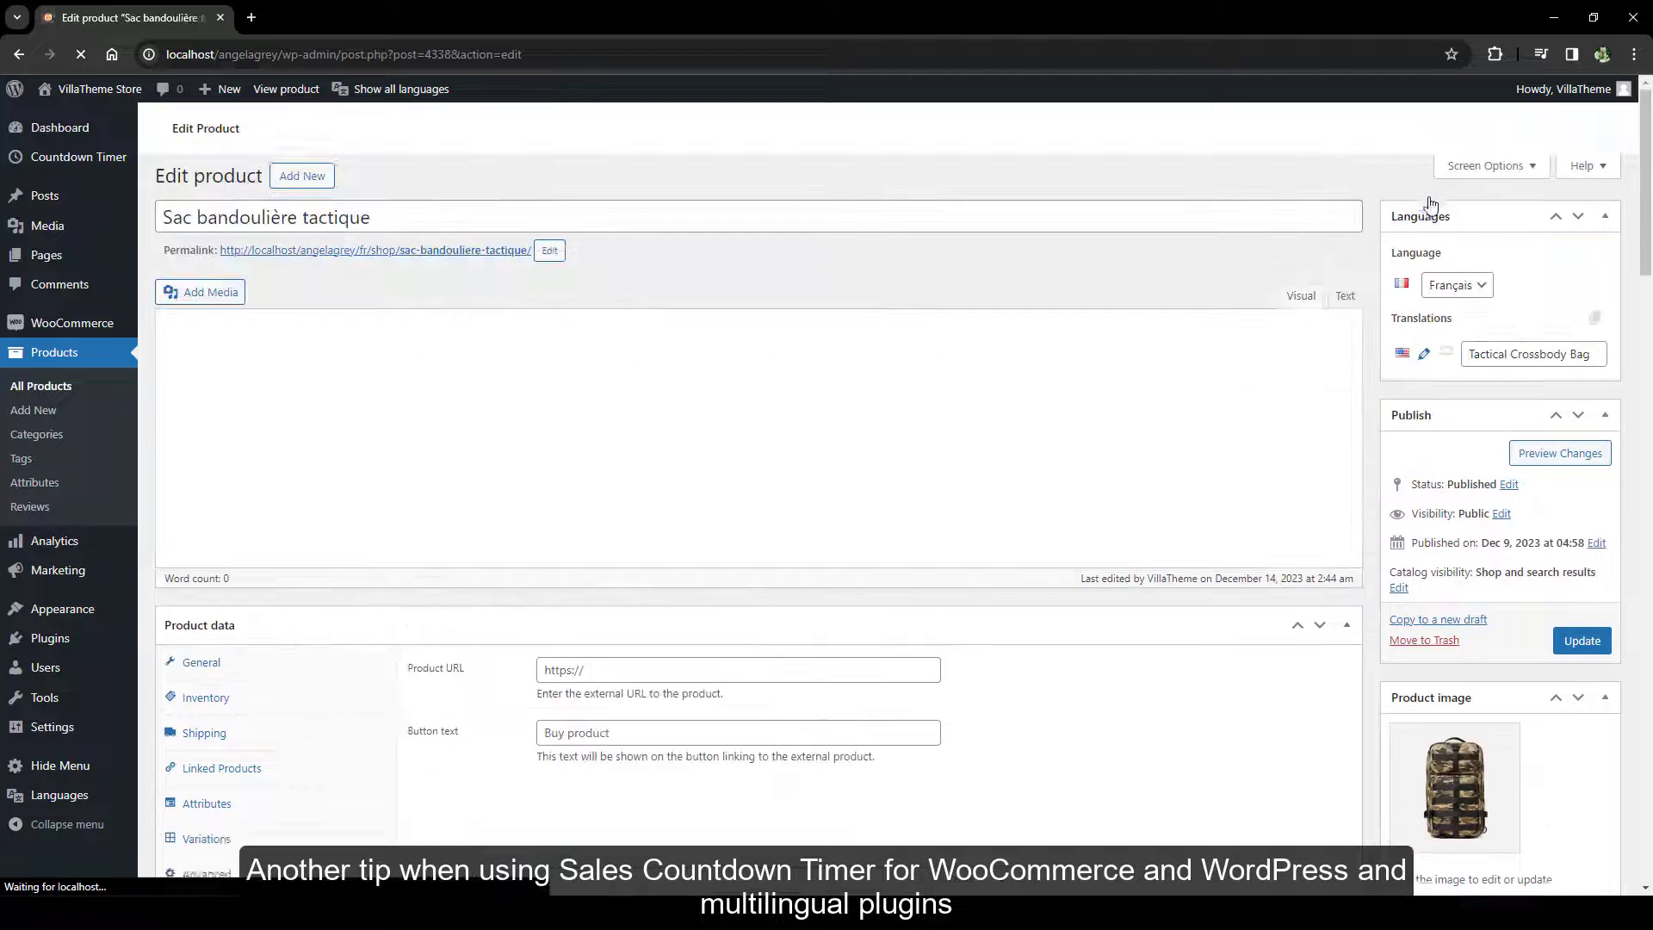
scroll(679, 602, "down", 5)
left_click(679, 655)
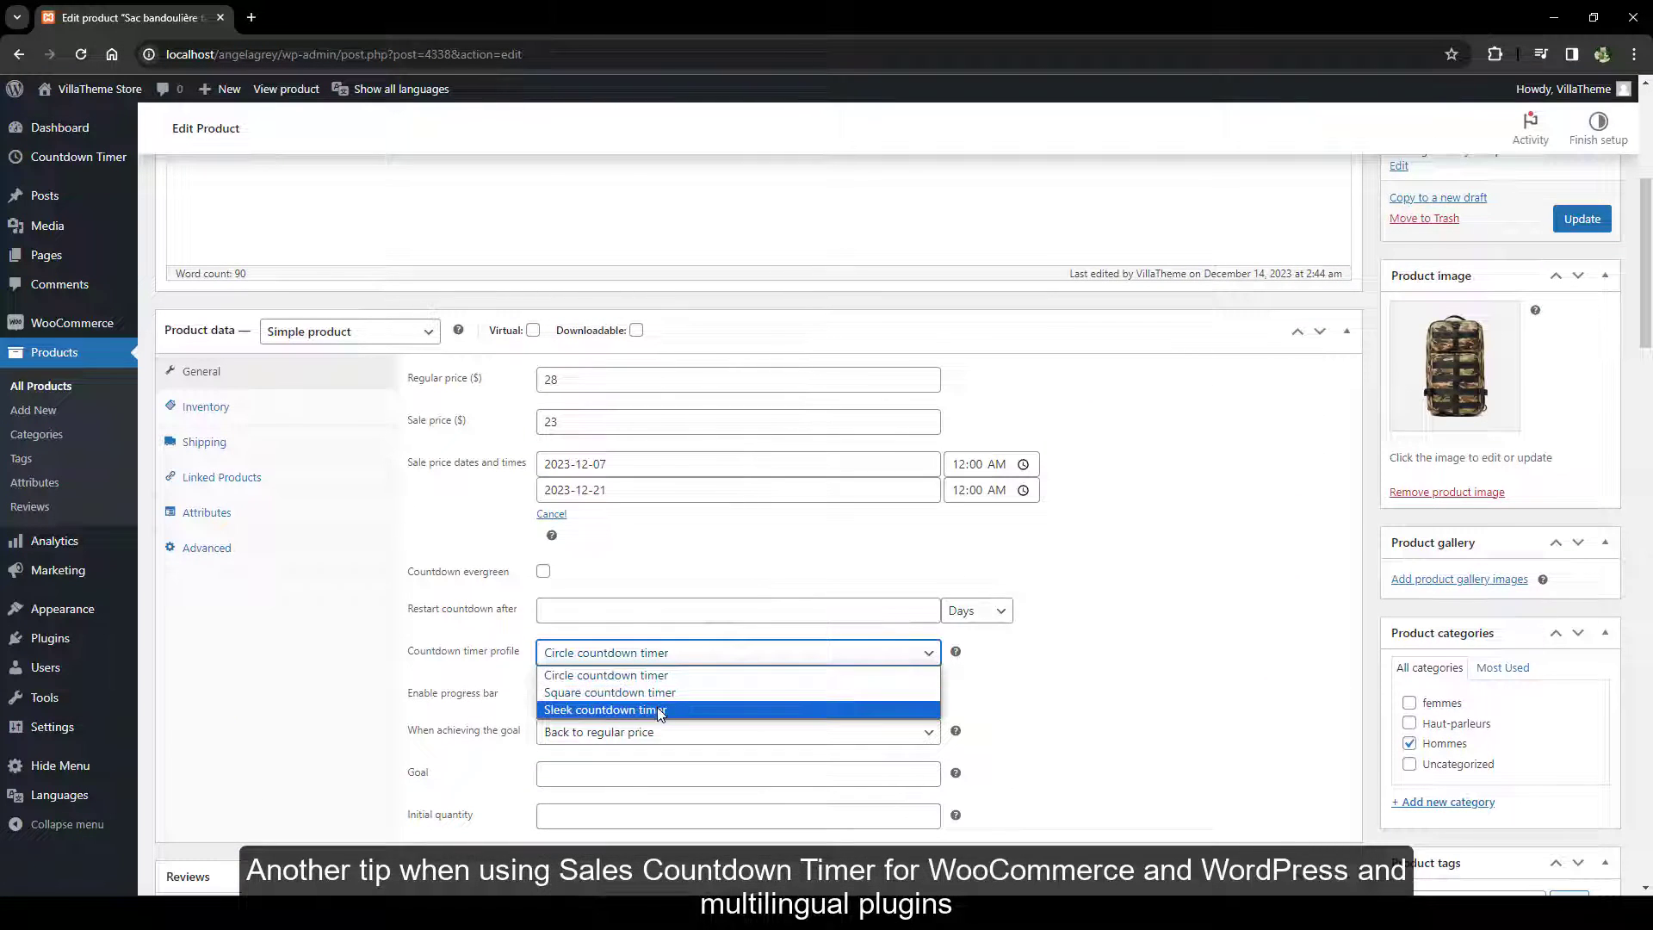
left_click(655, 692)
left_click(1582, 219)
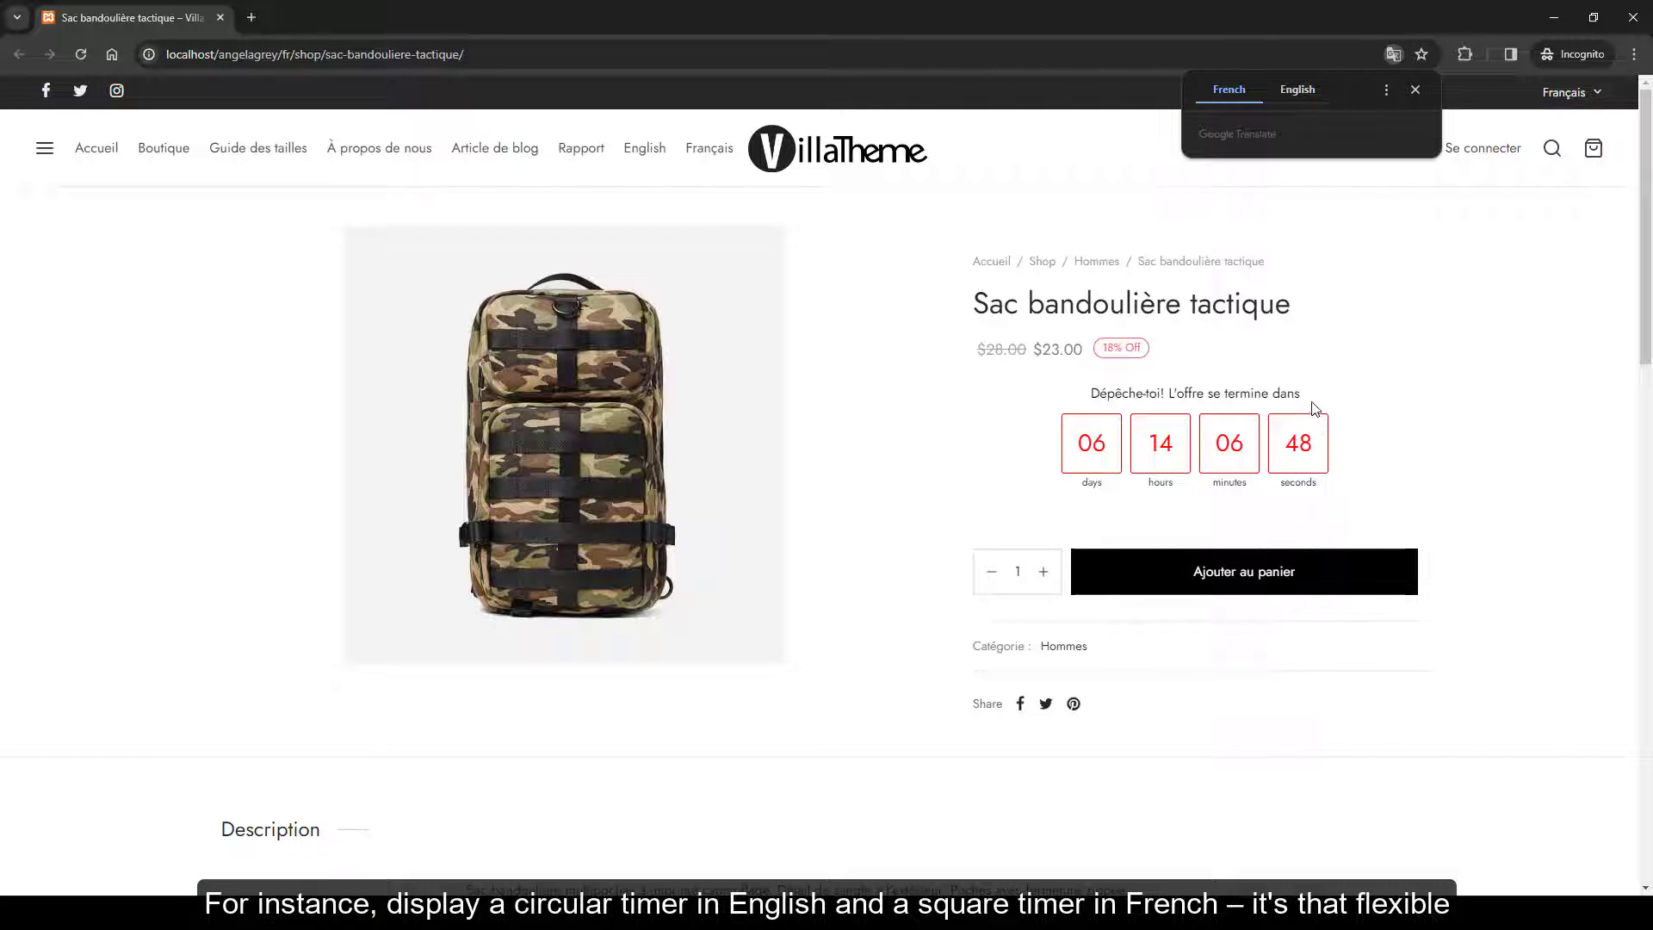
left_click(643, 150)
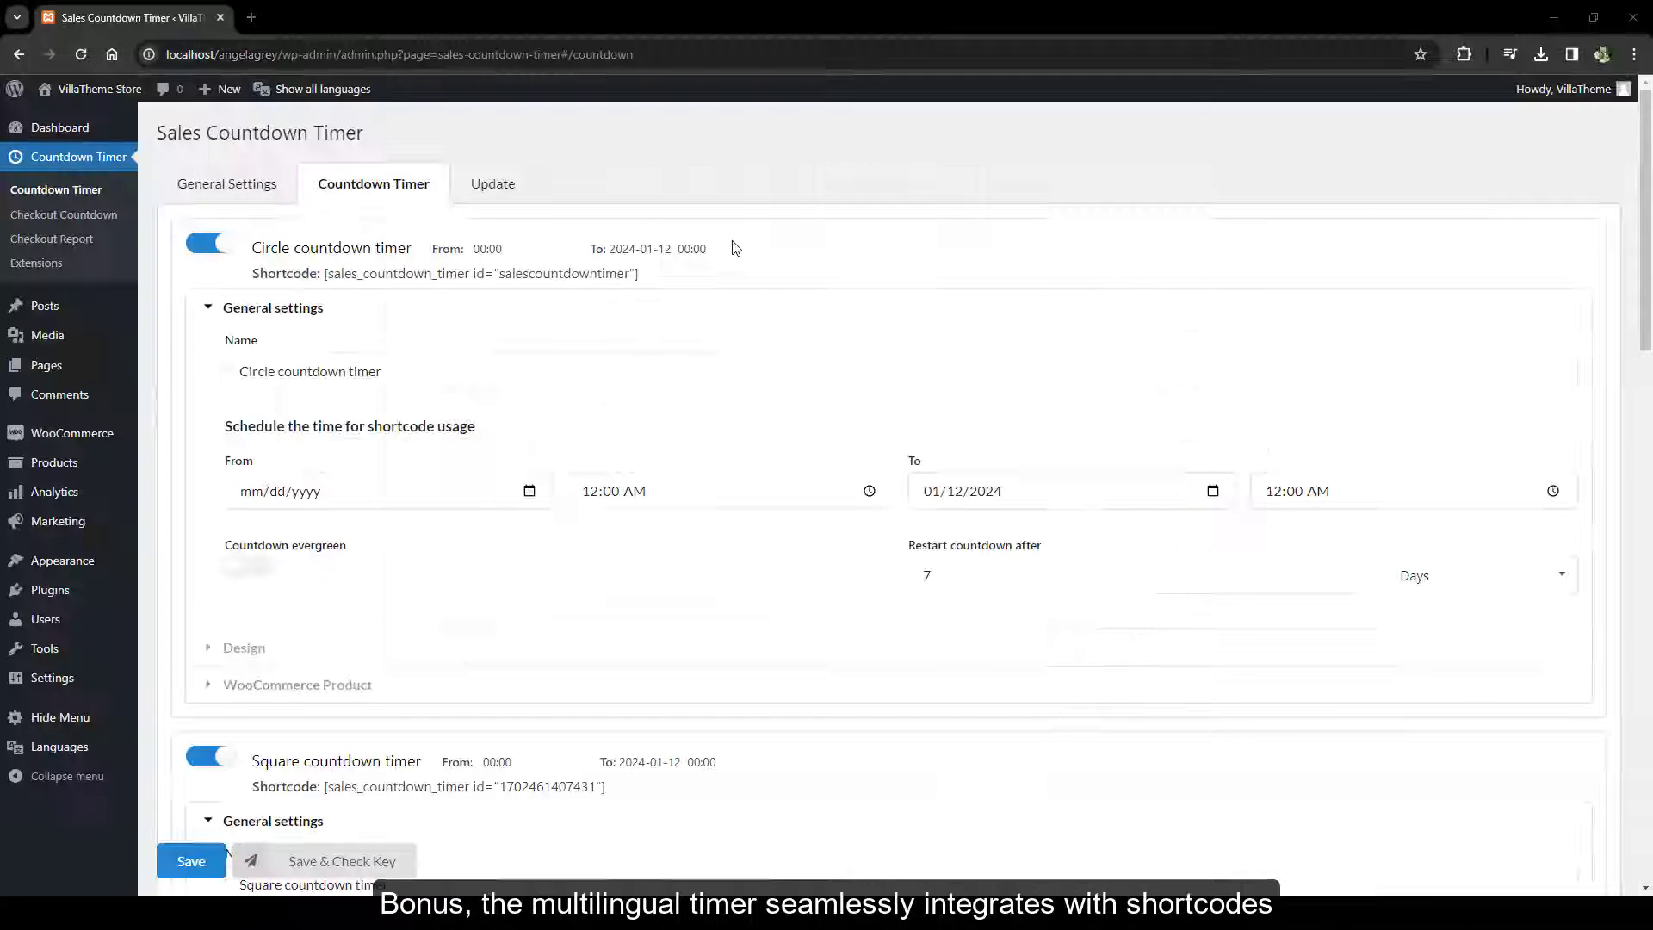
- Paste the sales_countdown_timer shortcode into a Shortcode block on Shop, update, then begin Boutique's block
left_click(47, 365)
scroll(223, 630, "down", 3)
scroll(223, 630, "down", 4)
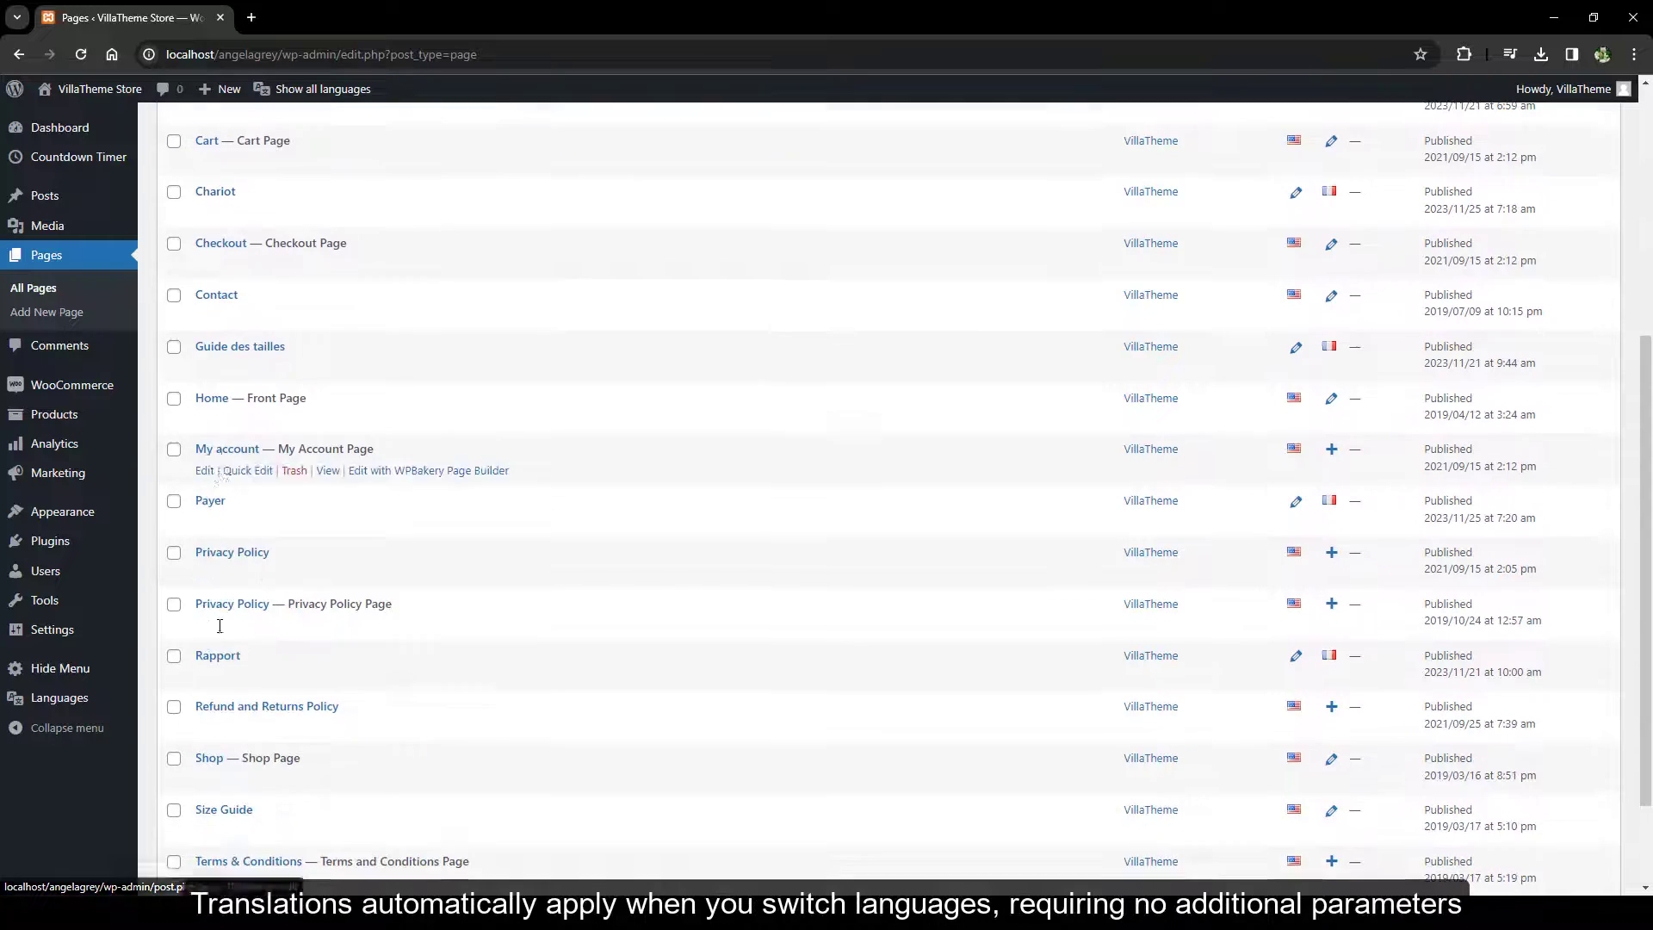
left_click(208, 623)
left_click(362, 282)
type("/")
left_click(356, 322)
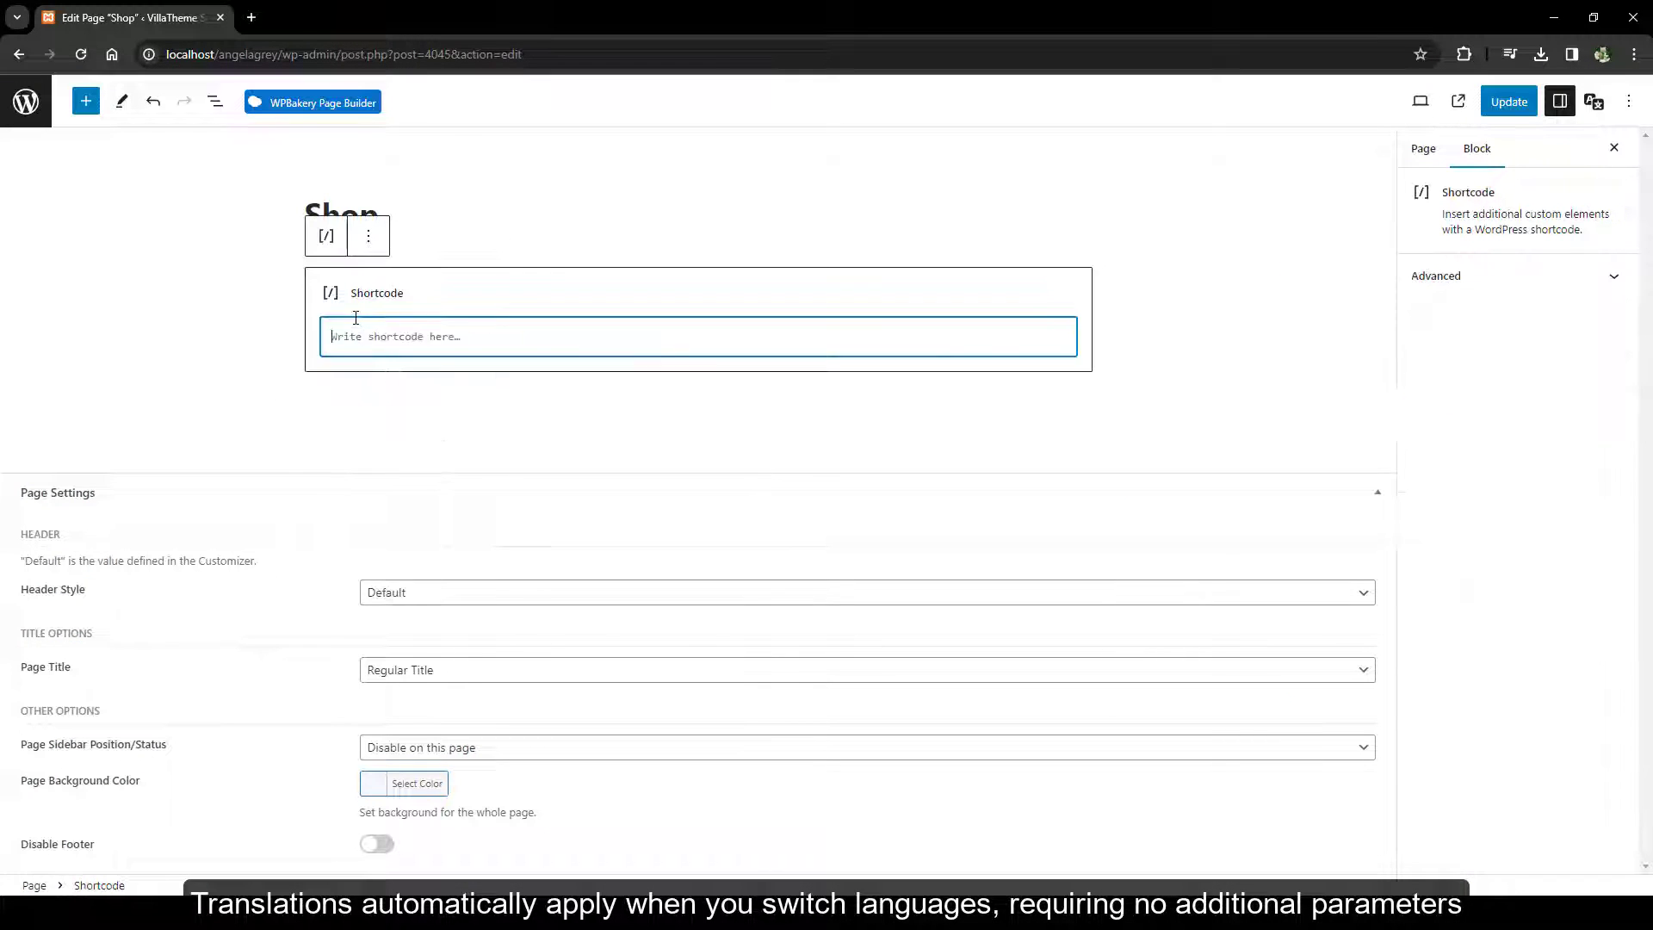
right_click(350, 333)
left_click(404, 499)
left_click(1508, 102)
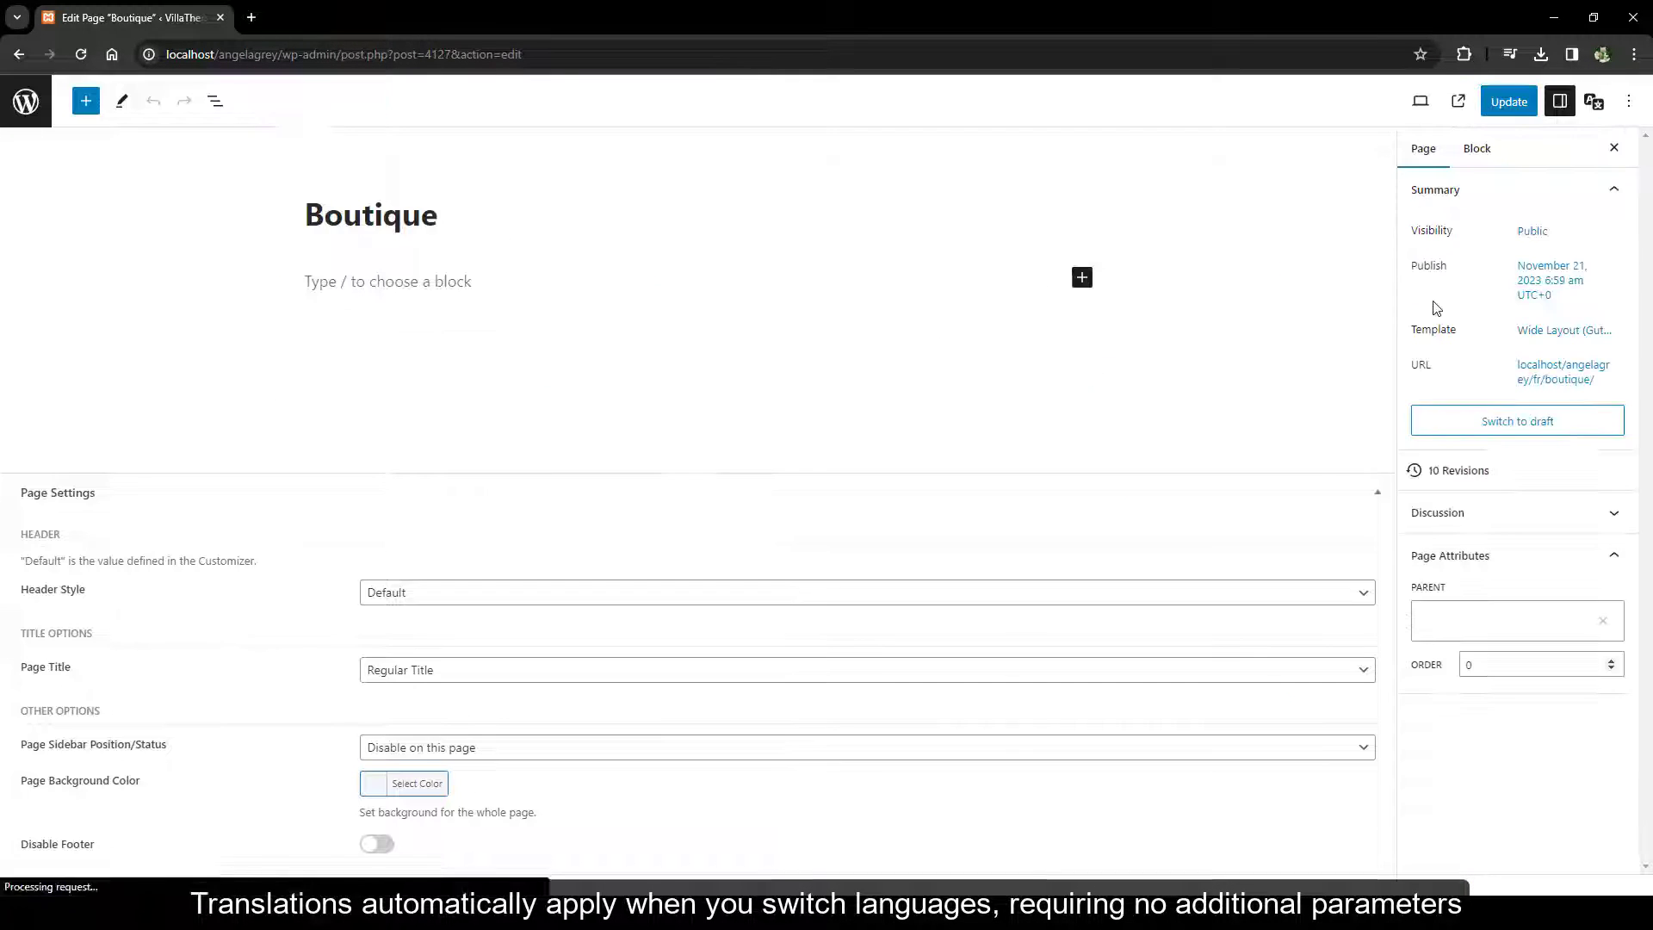
left_click(351, 280)
type("/angelagrey/fr/shop/")
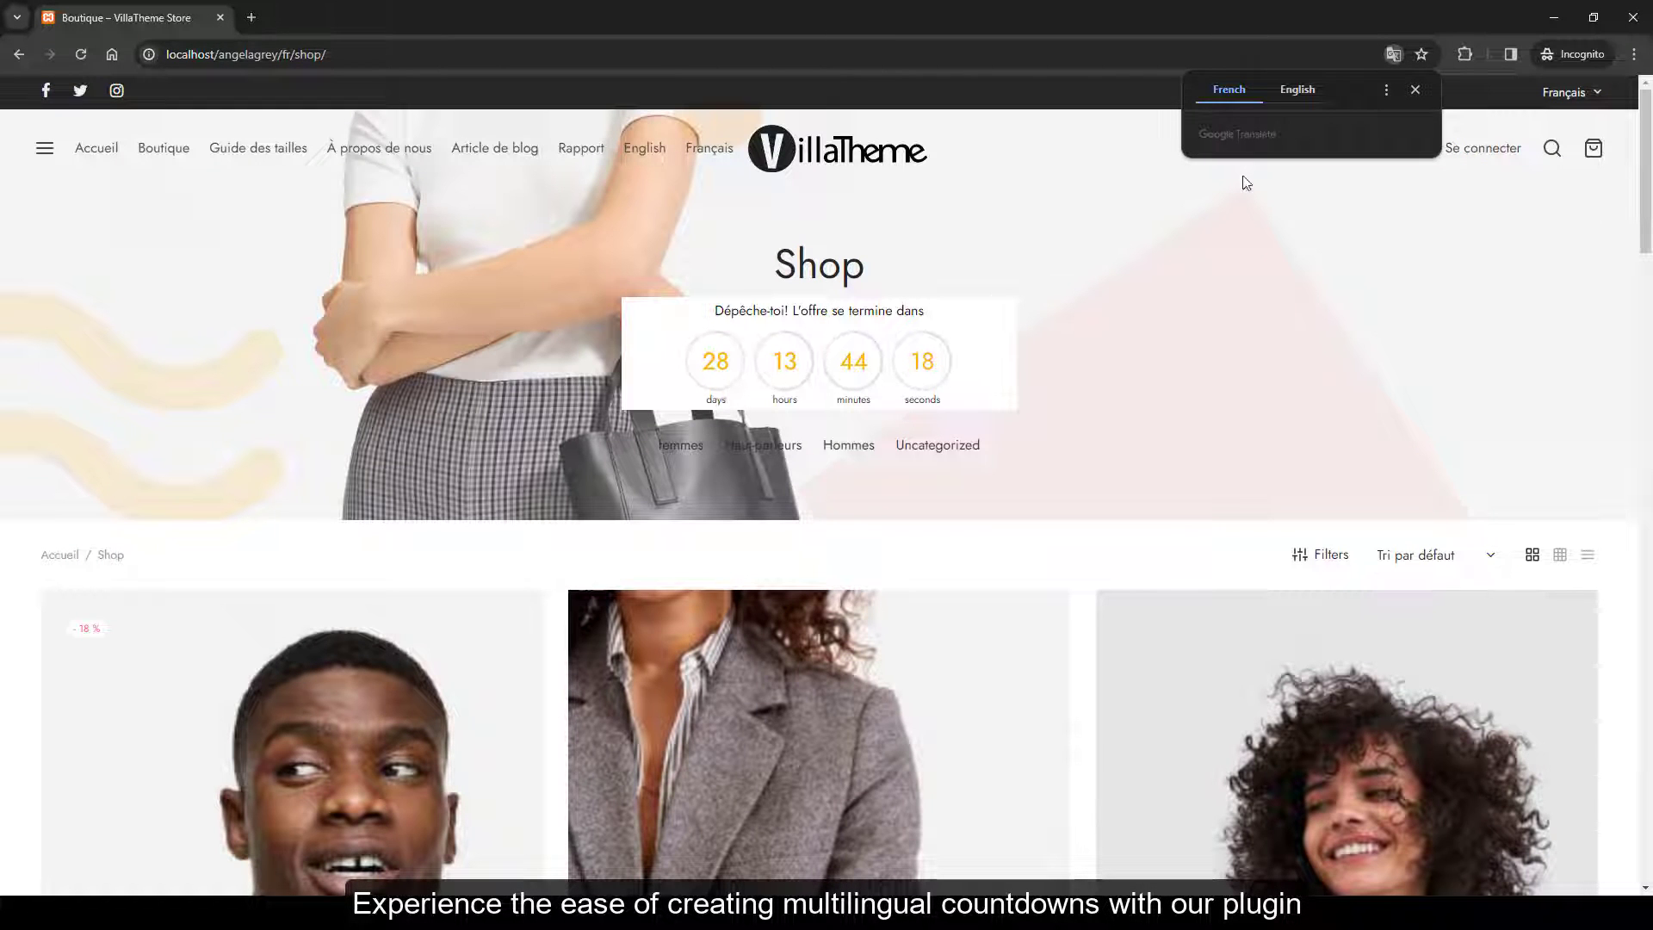
- Display the French shop four products per row, then switch the store to English
left_click(1559, 555)
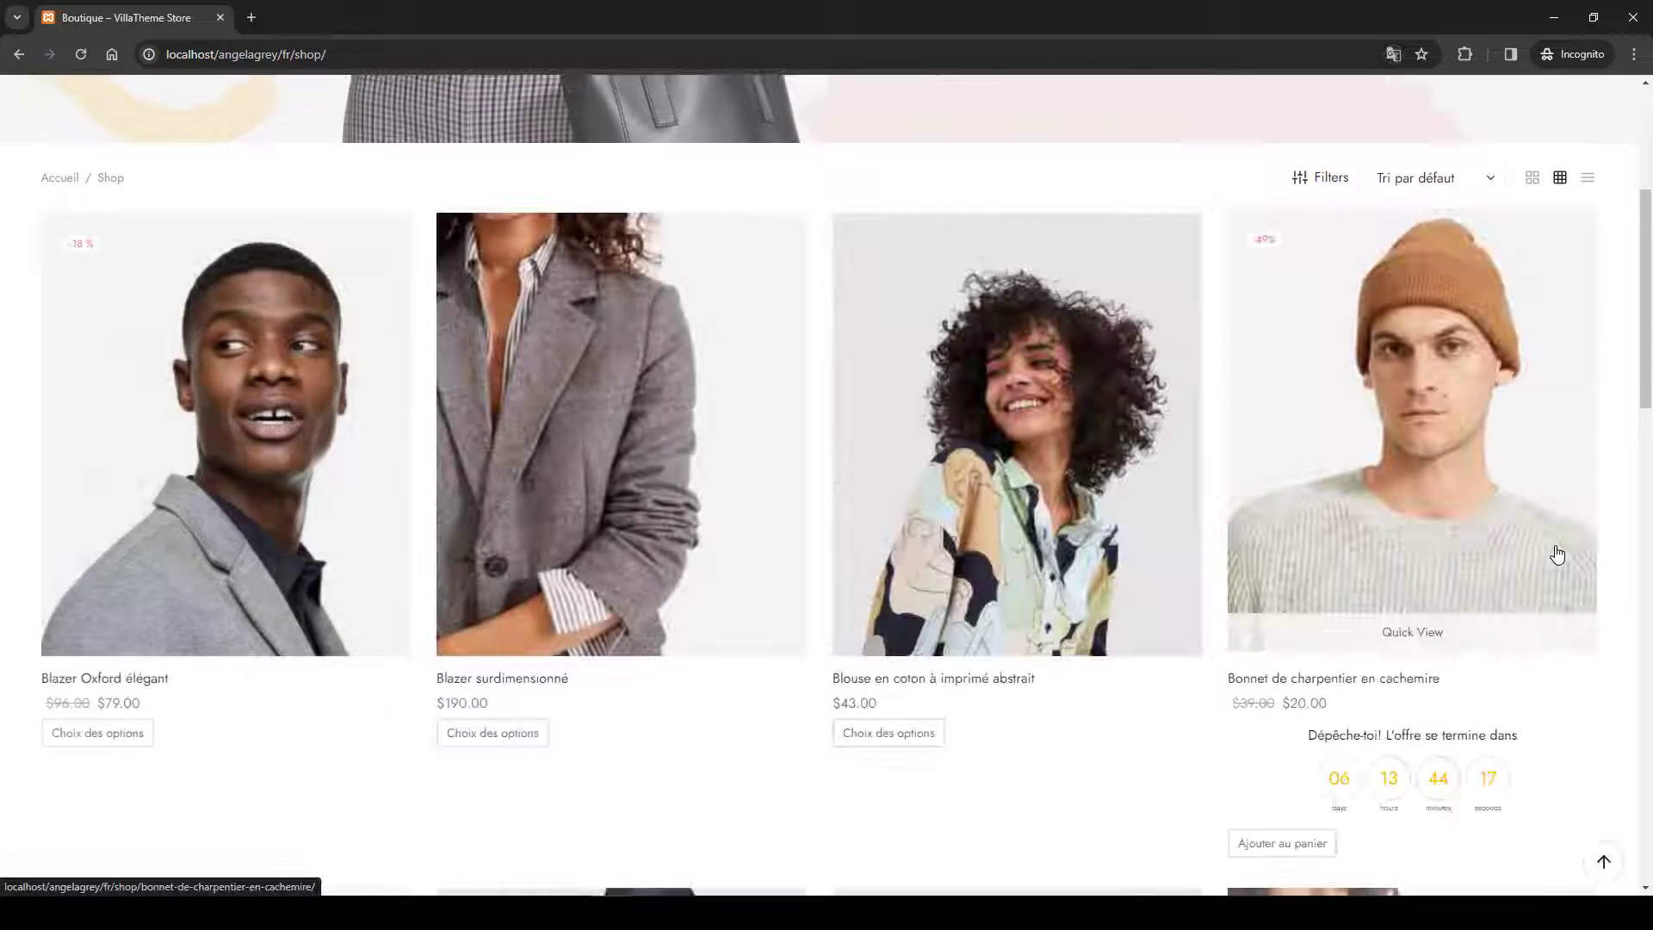
scroll(1557, 554, "up", 4)
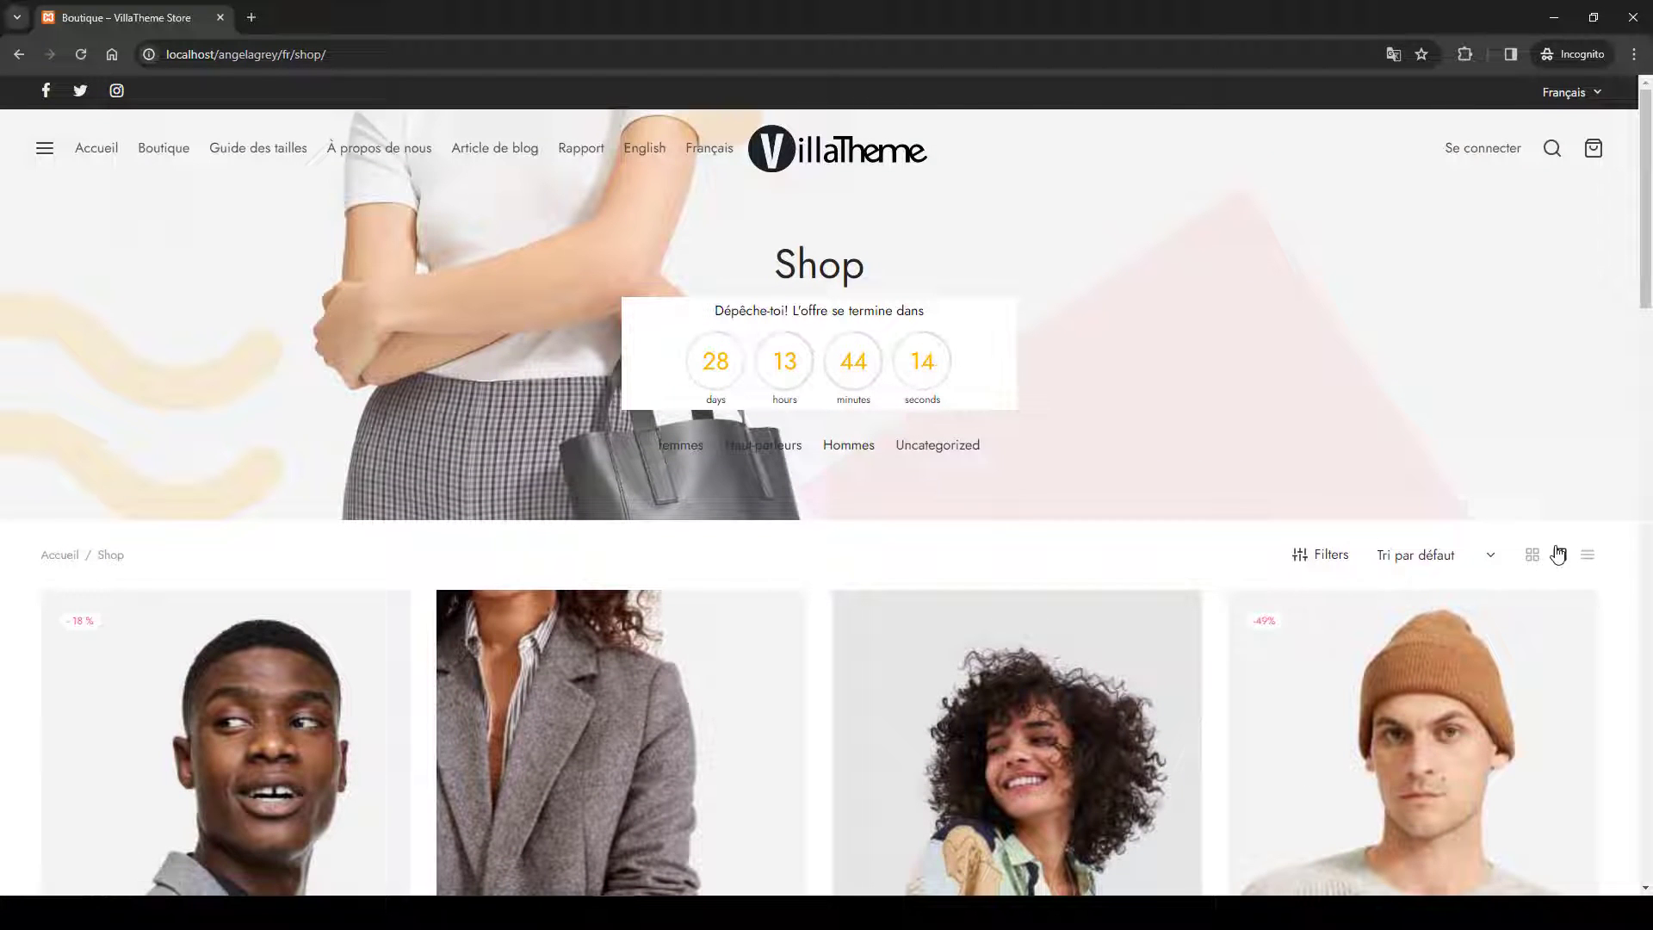
left_click(659, 155)
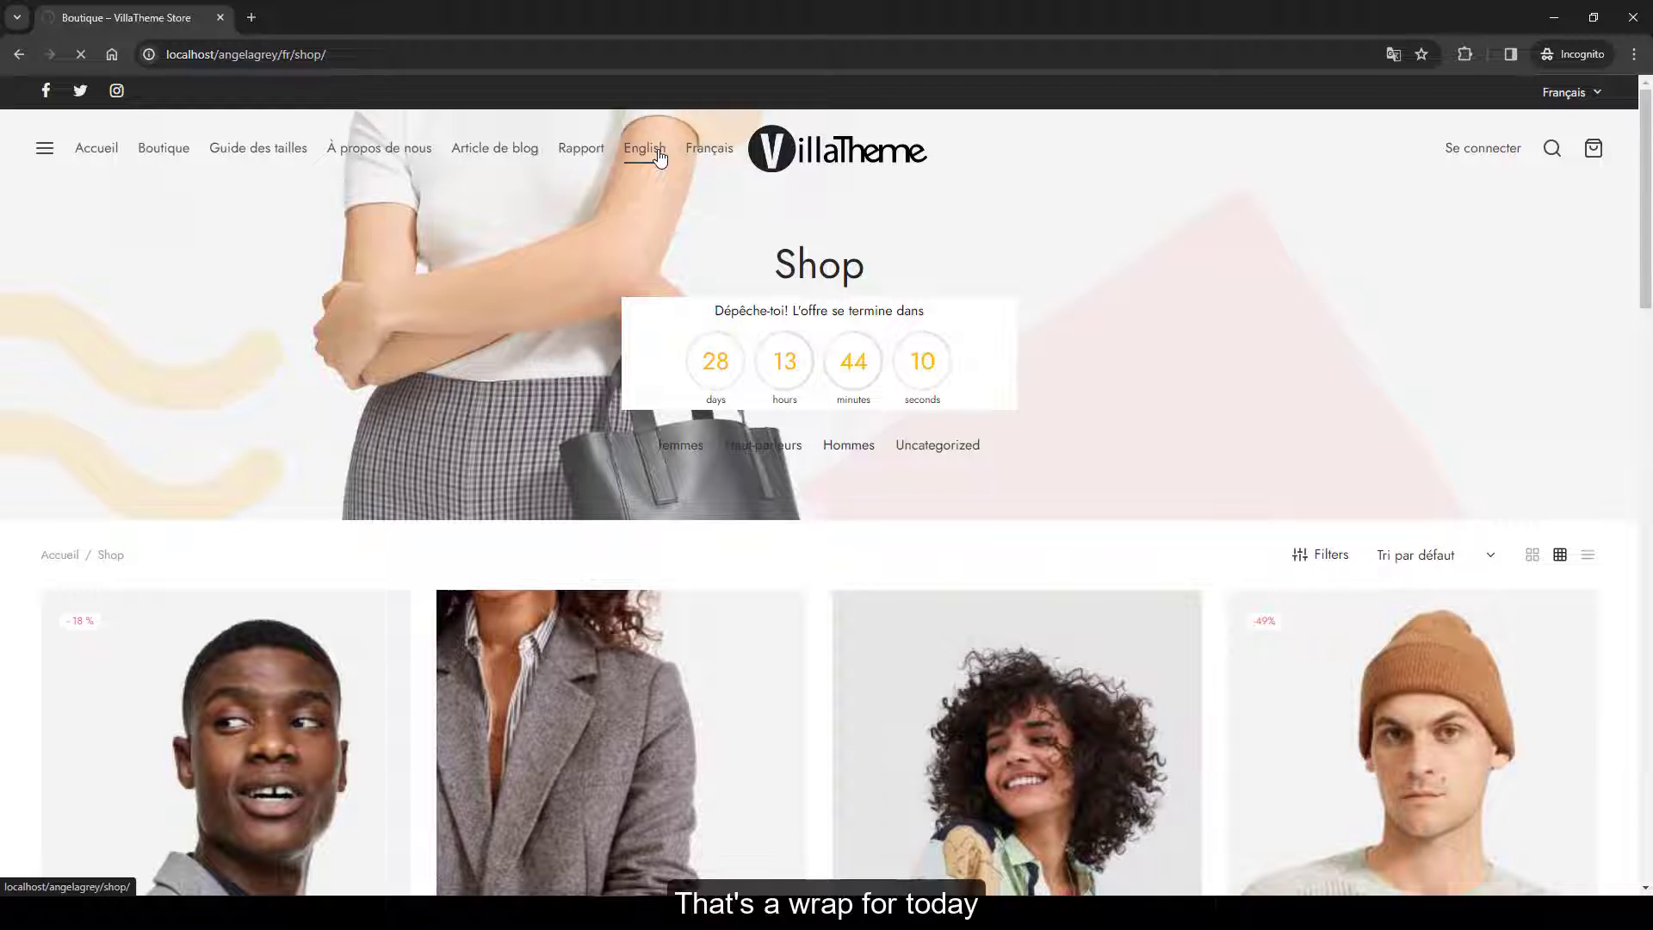